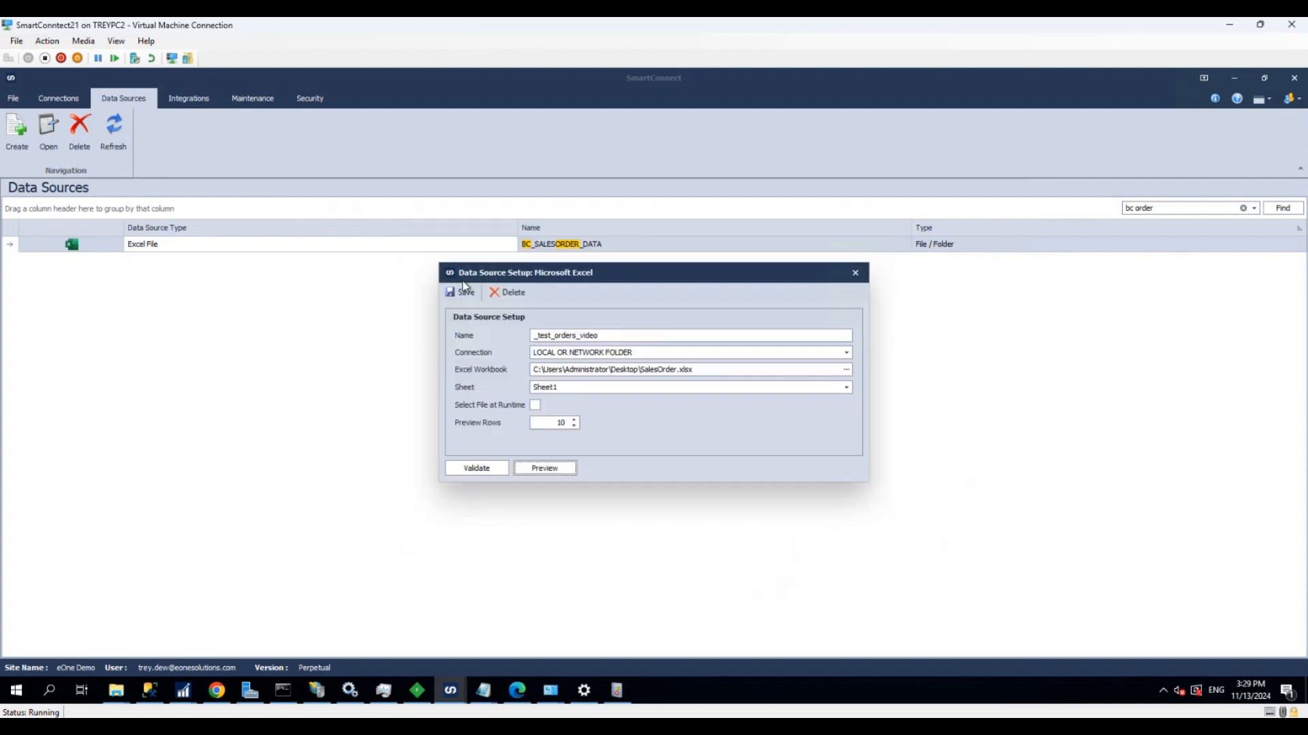
# Save the Excel data source and create an integration with the ID BC_SALESORDER_VIDEO and the description "test"
pyautogui.click(464, 289)
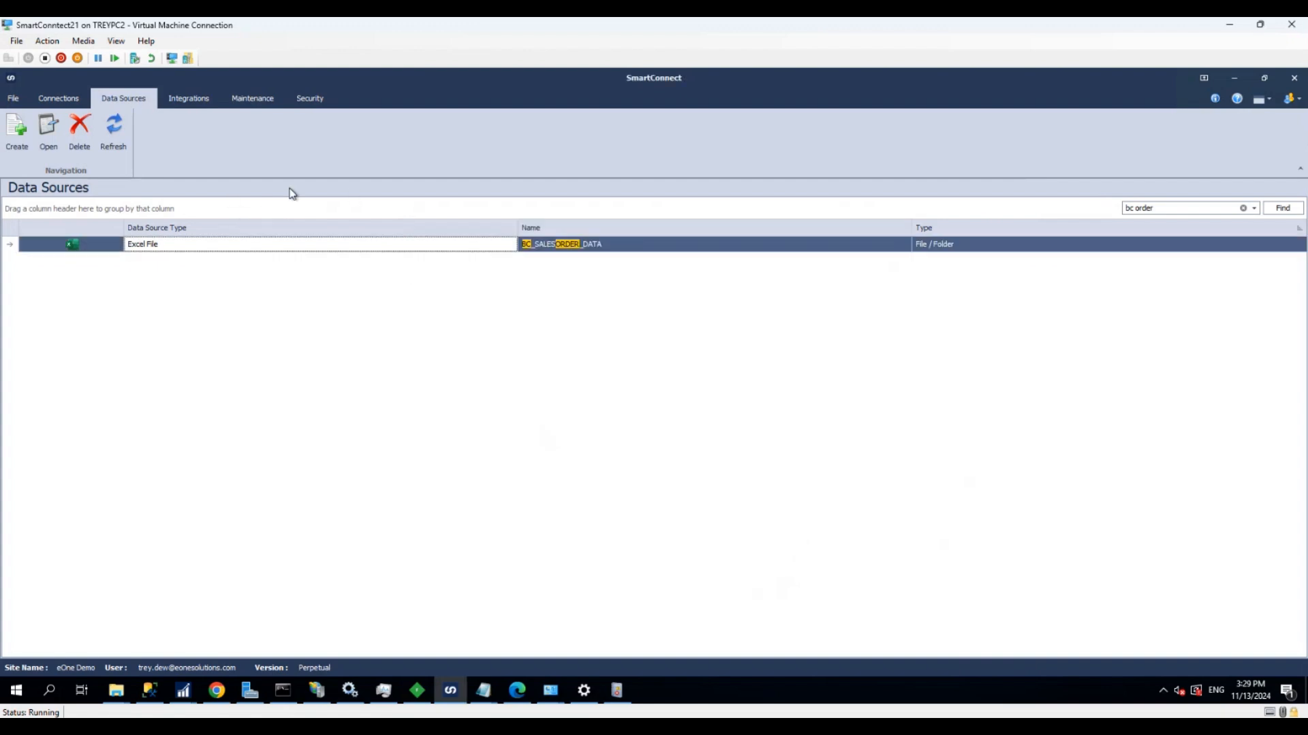
pyautogui.click(189, 98)
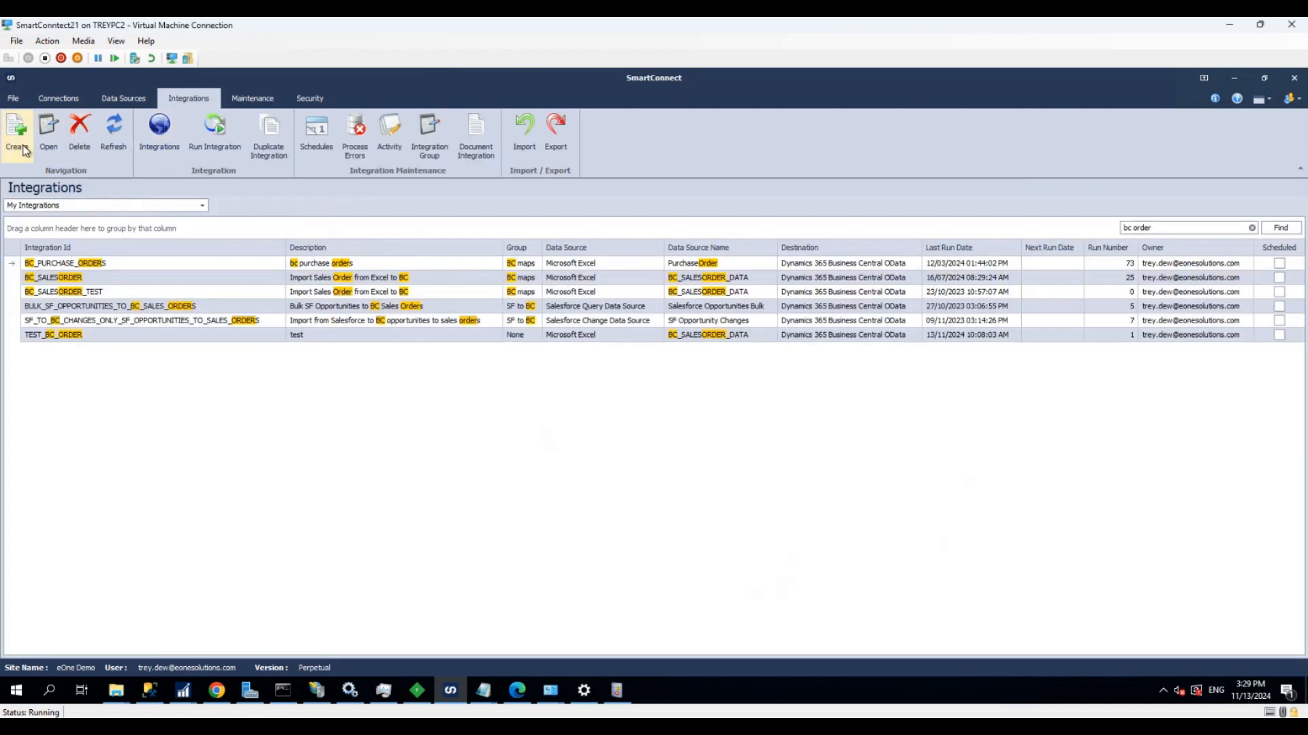
pyautogui.click(17, 137)
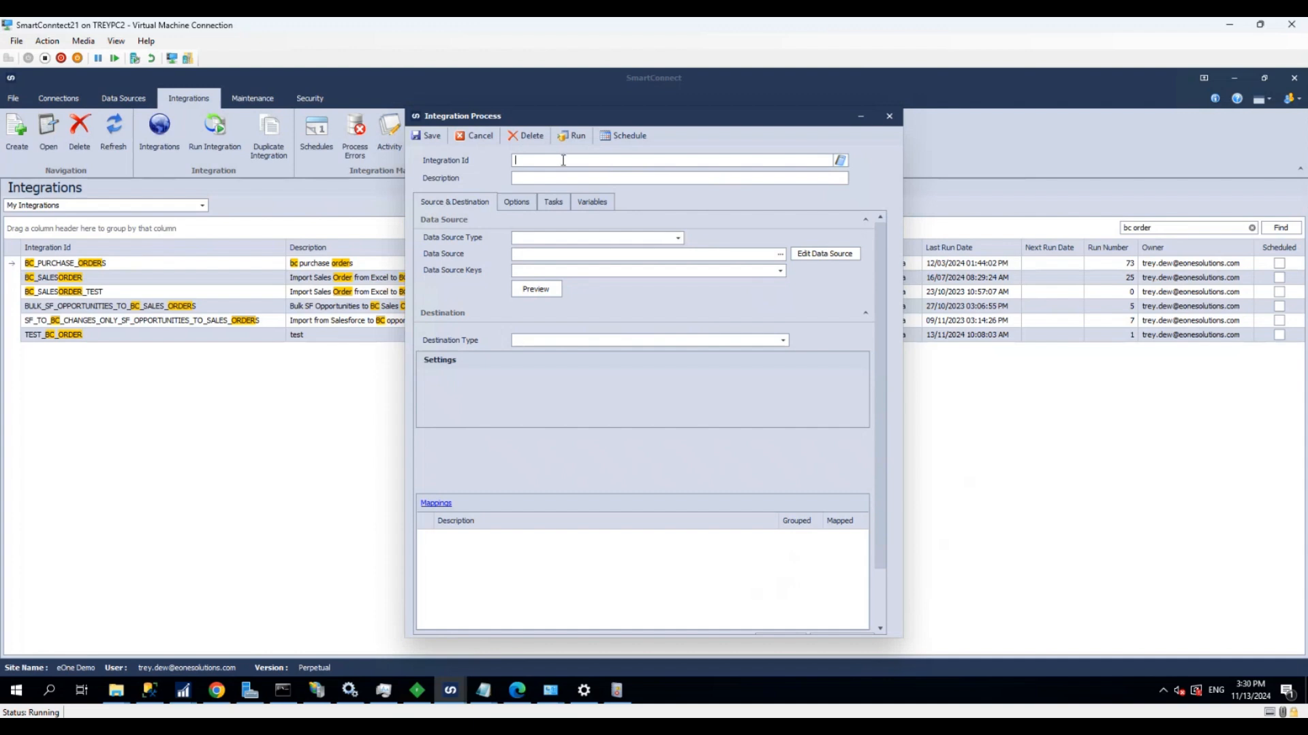
pyautogui.write('BC_salesorder_video')
pyautogui.click(561, 177)
pyautogui.write('test')
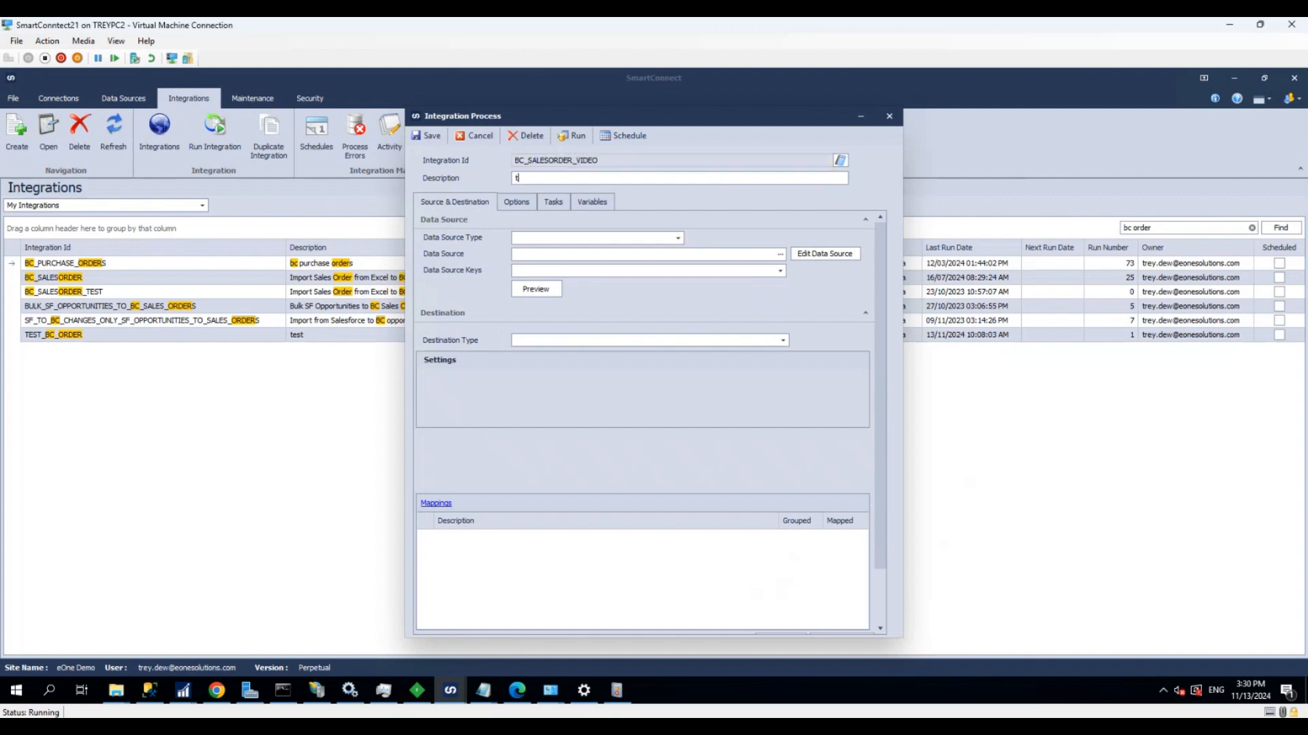
# Set the integration's data source type to File / Folder and its data source to _test_orders_video
pyautogui.click(604, 236)
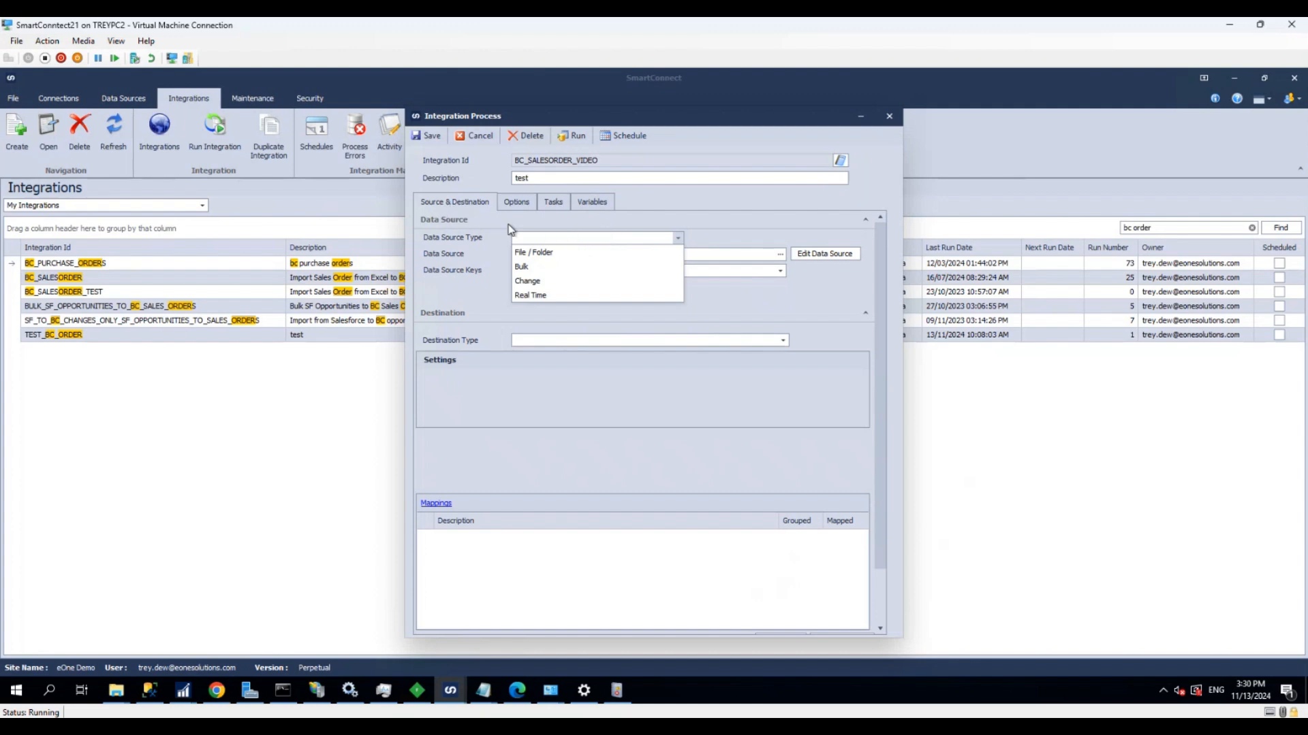
pyautogui.click(532, 253)
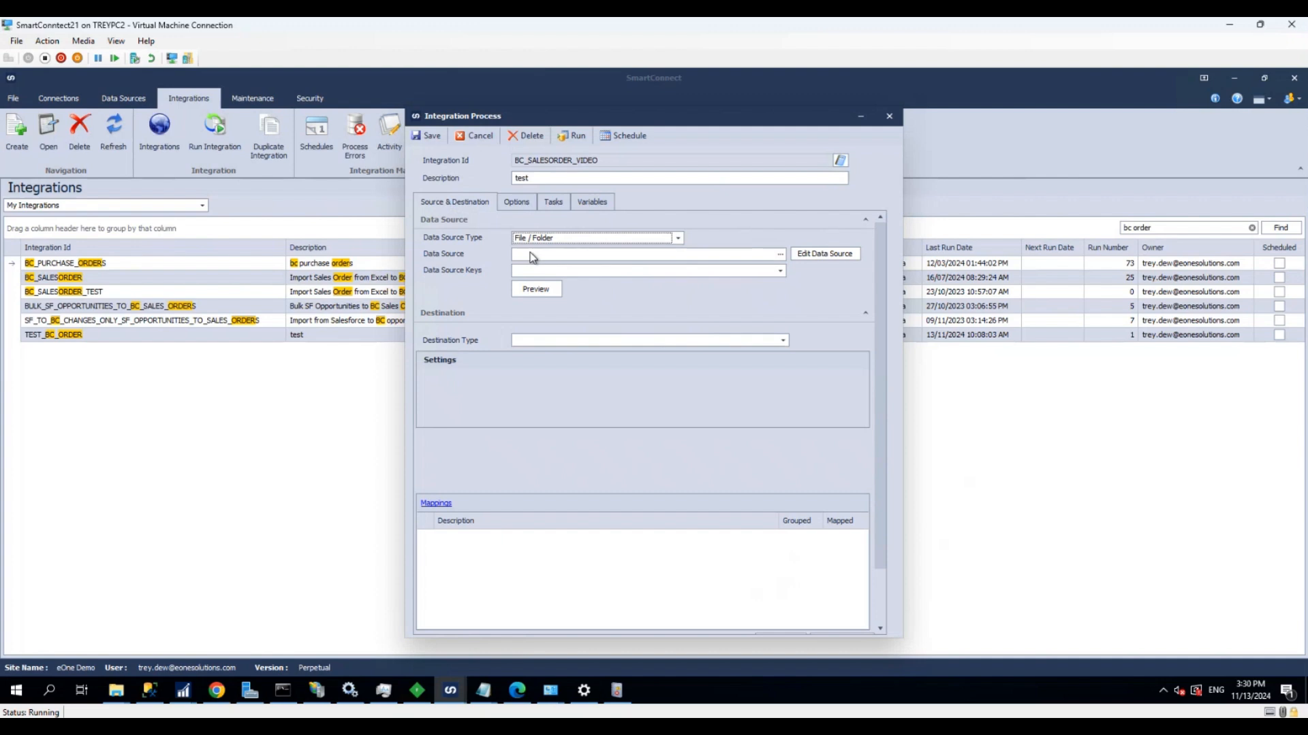
pyautogui.click(528, 255)
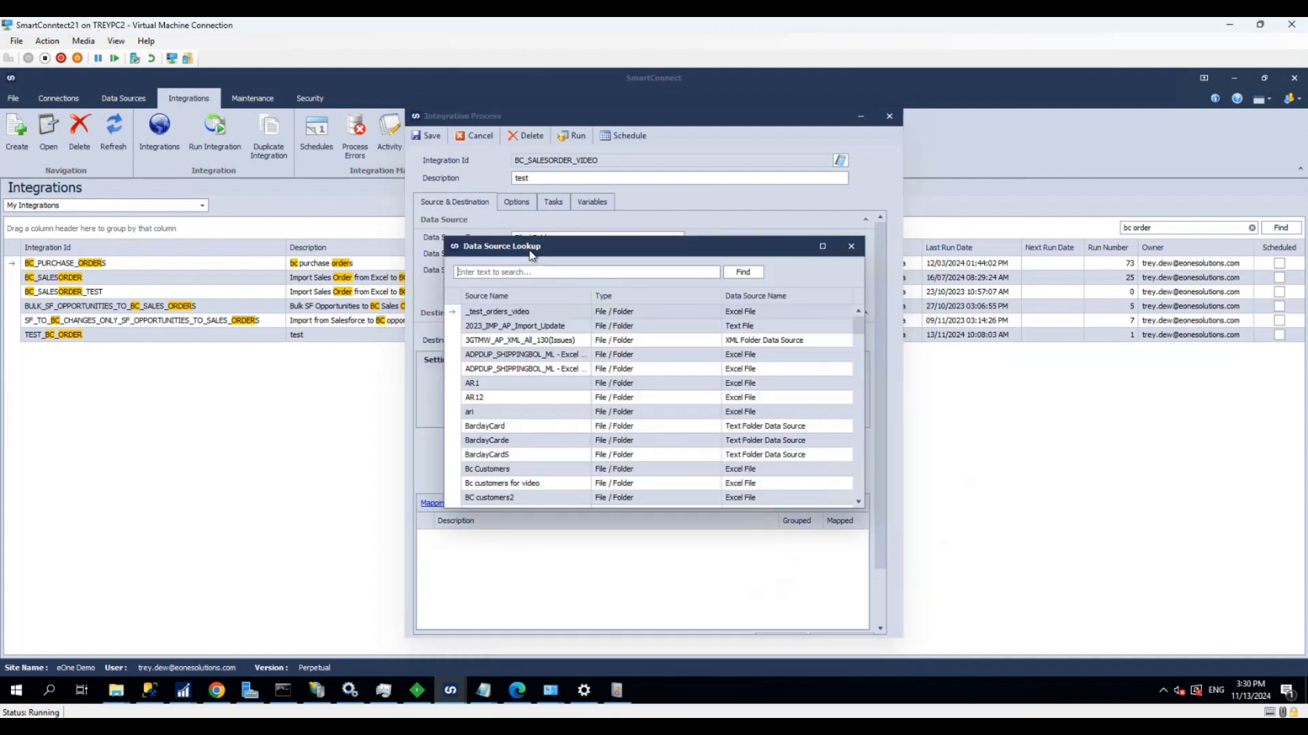
pyautogui.doubleClick(509, 312)
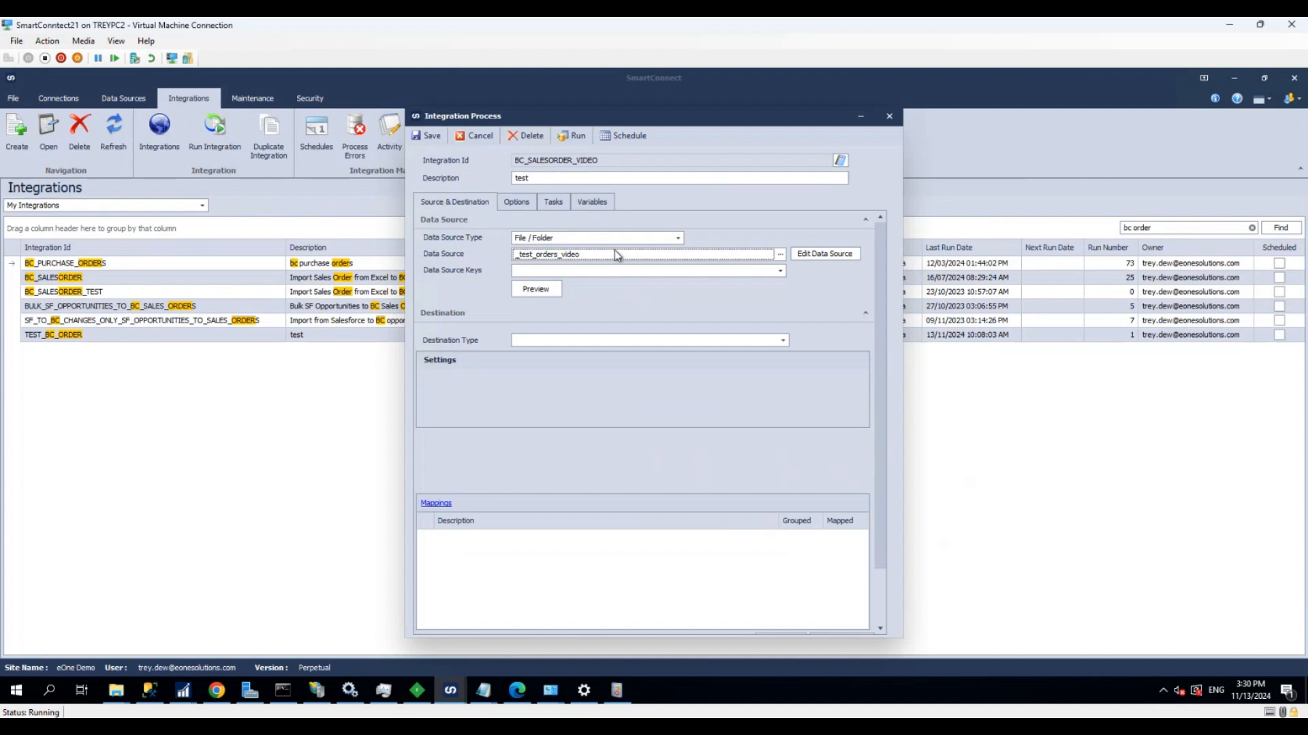
# Choose Order_Date and Sell_to_Customer_Name as the data source keys and preview the source data
pyautogui.click(585, 273)
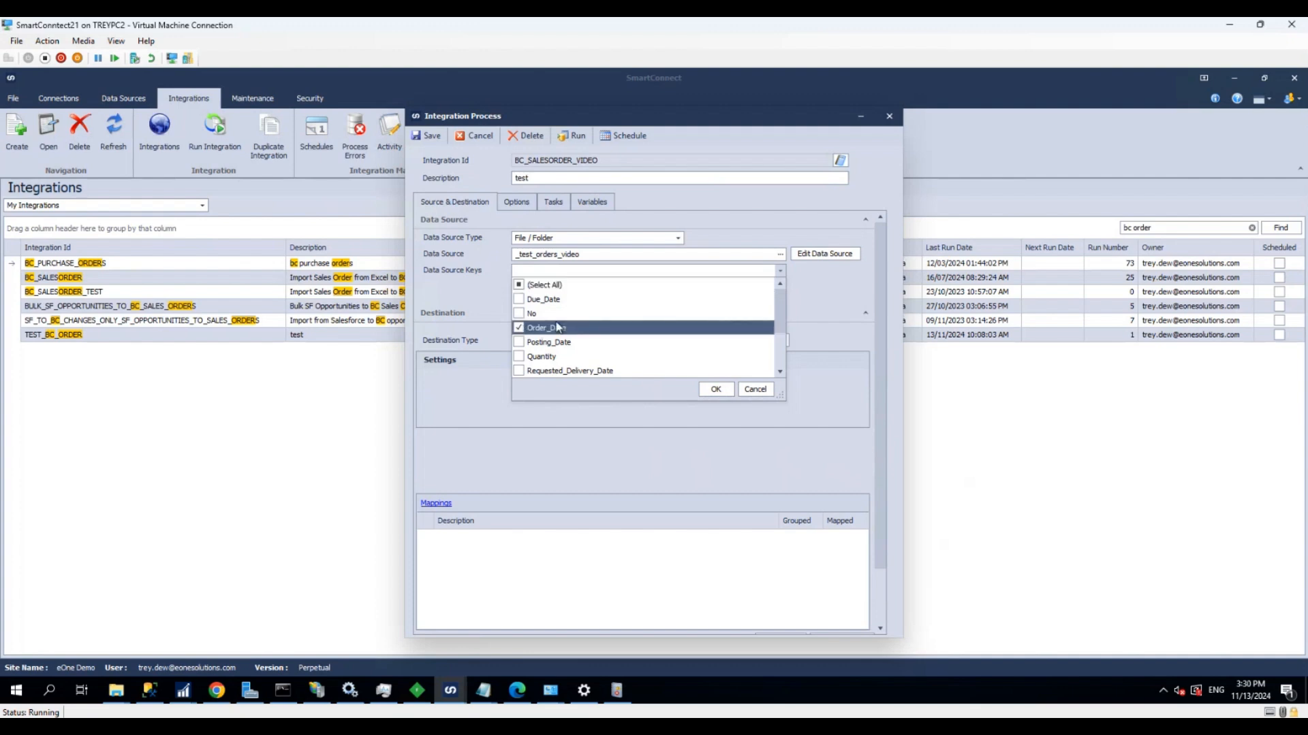
pyautogui.scroll(-2, 521, 329)
pyautogui.click(519, 314)
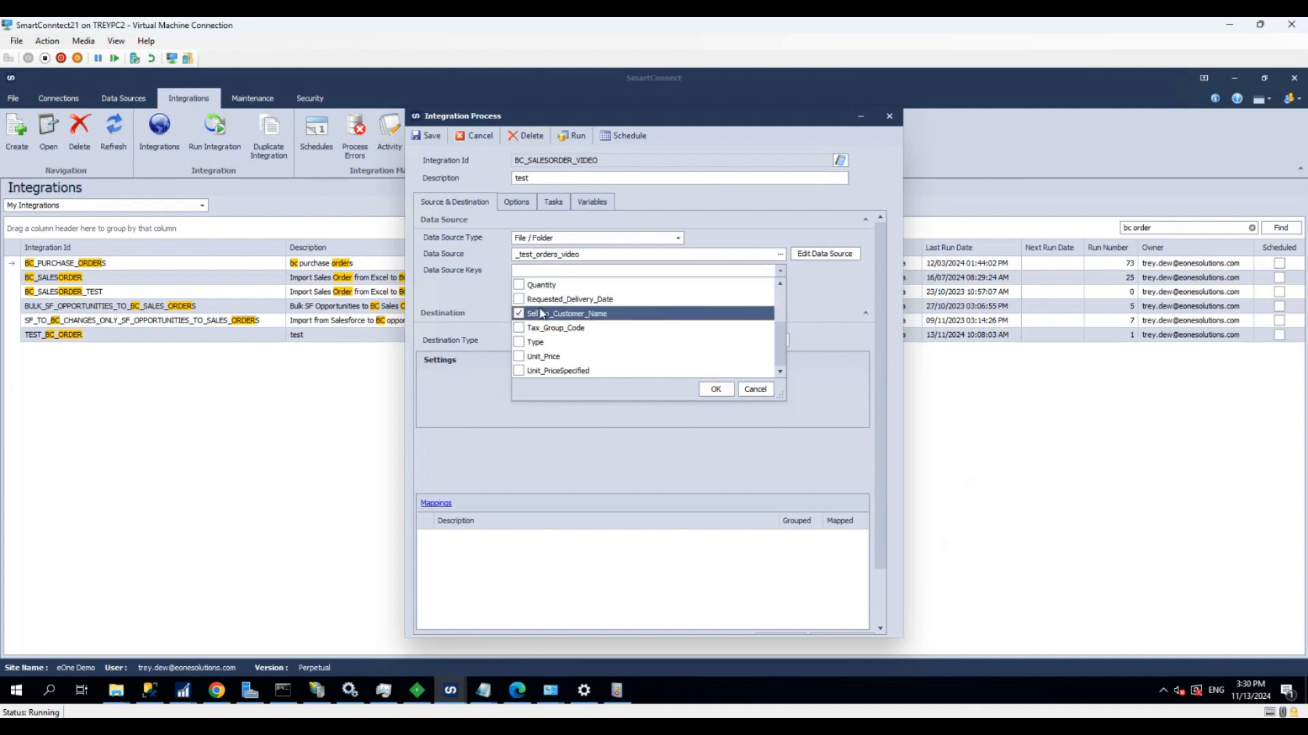
pyautogui.click(721, 388)
pyautogui.click(532, 289)
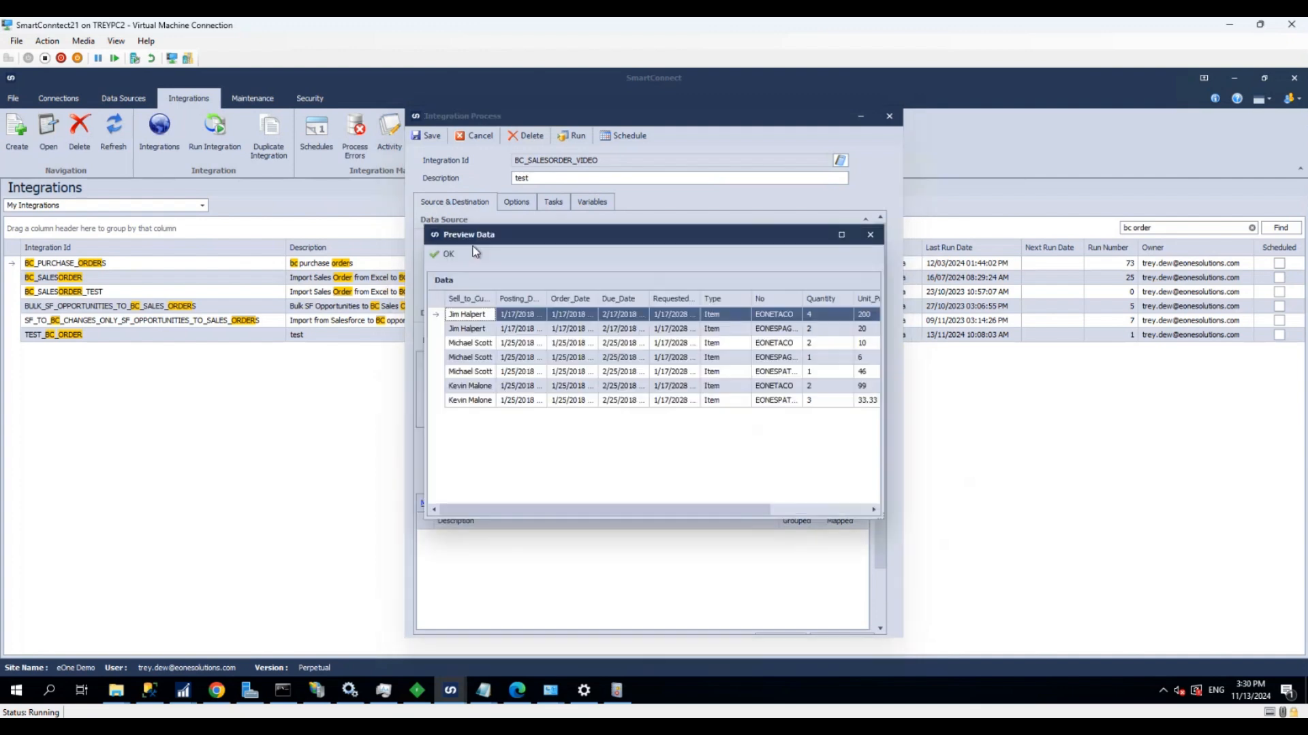
pyautogui.click(448, 256)
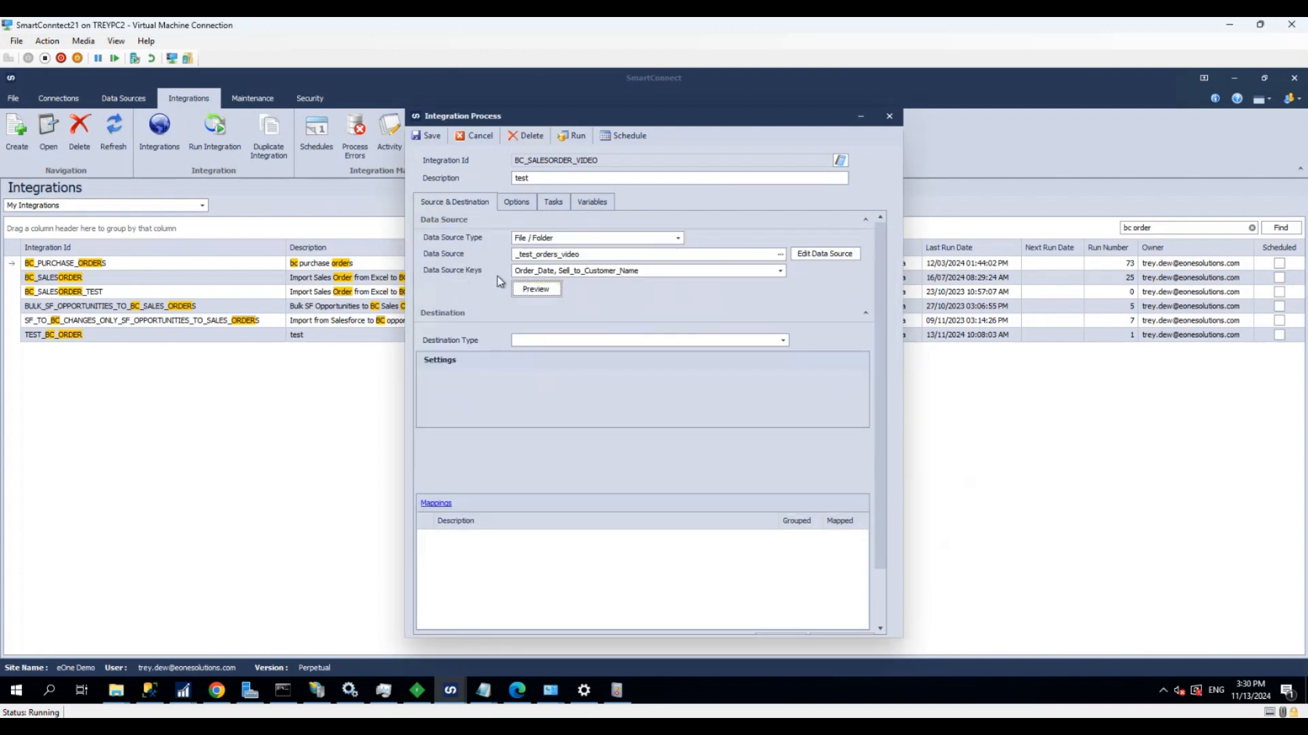
# Set the destination type to Dynamics 365 Business Central OData with the "central buisness" instance
pyautogui.click(606, 340)
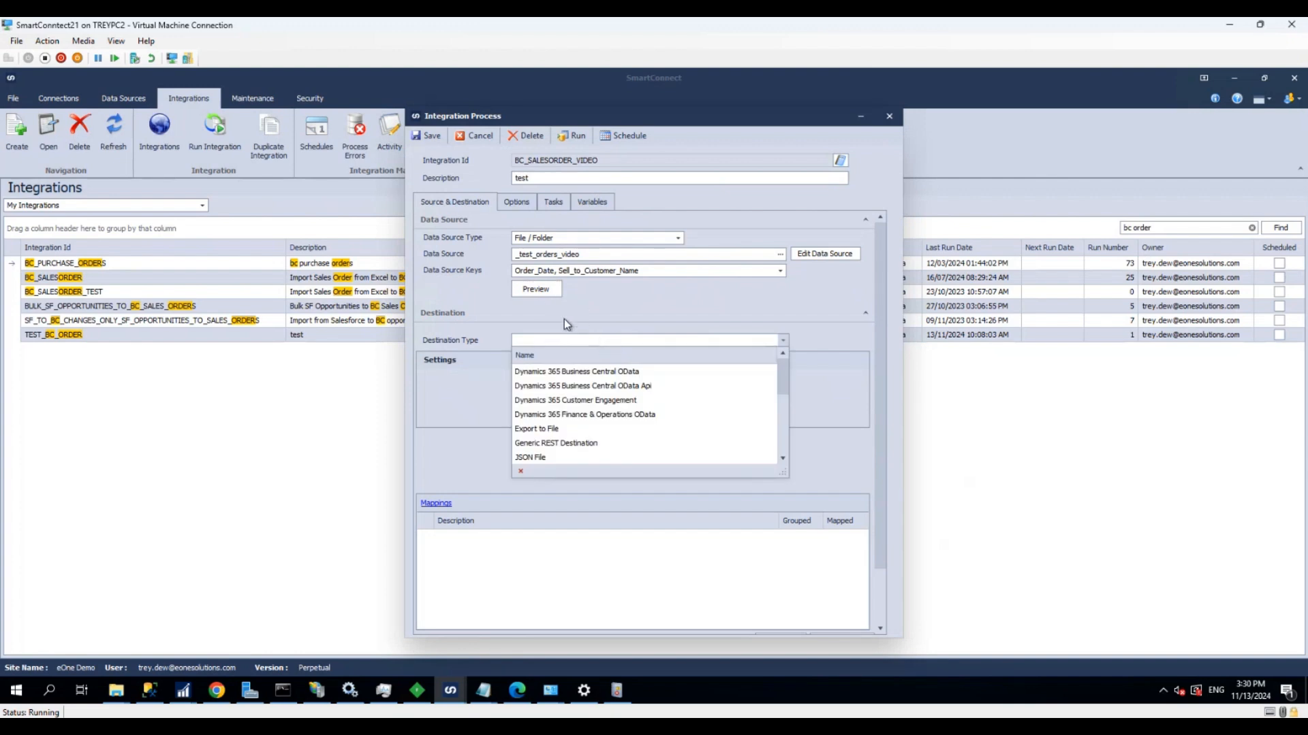
pyautogui.click(544, 371)
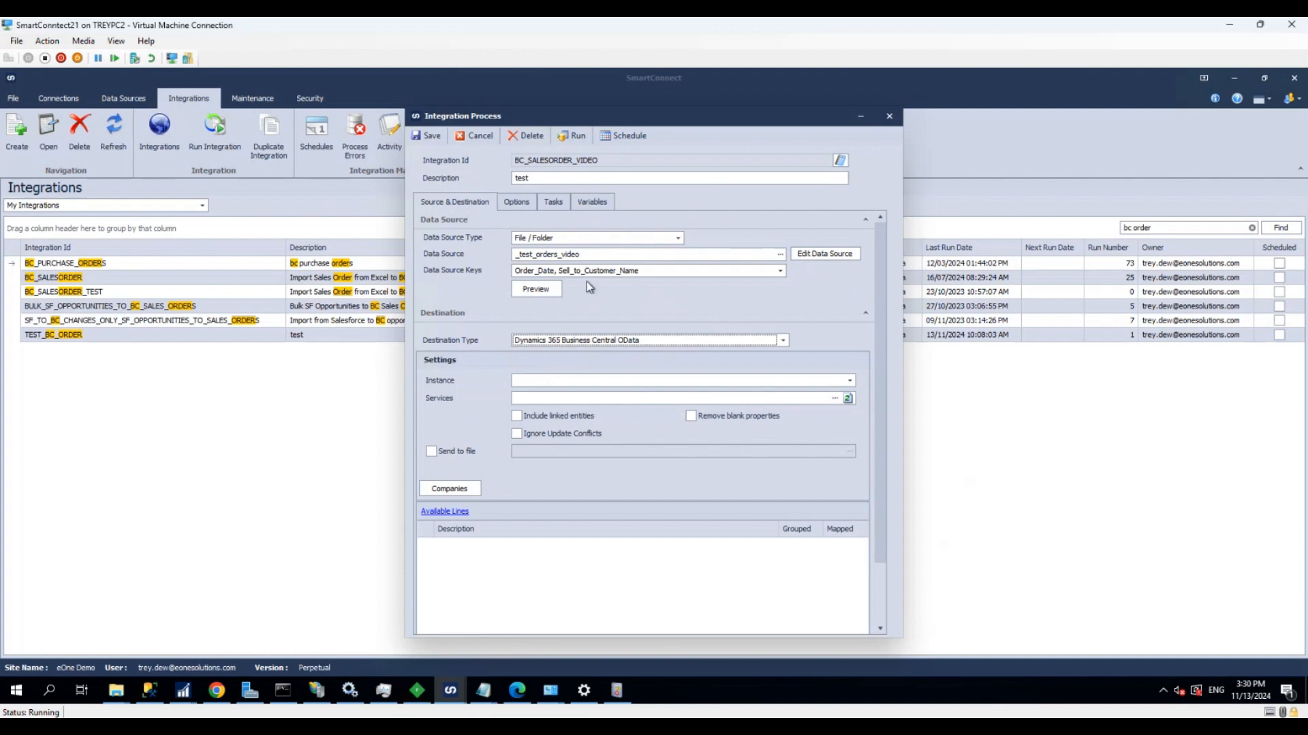
pyautogui.click(570, 376)
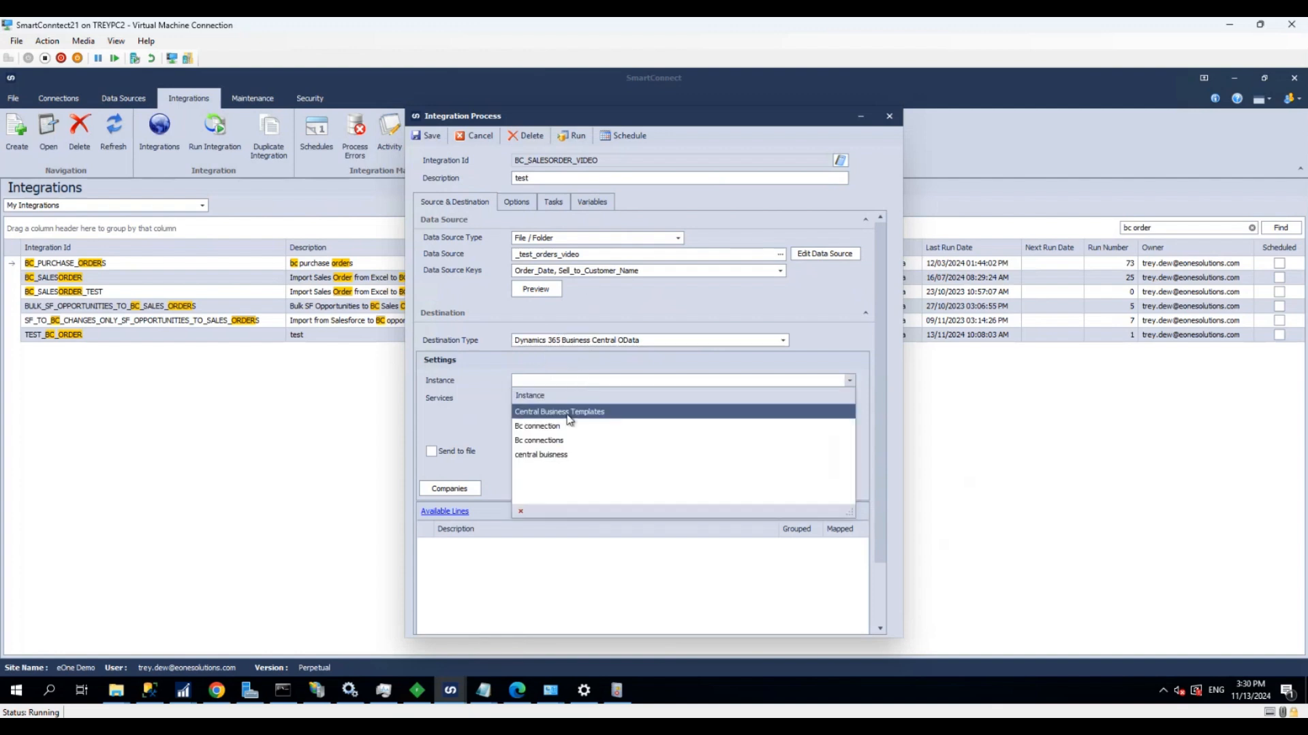
pyautogui.click(551, 455)
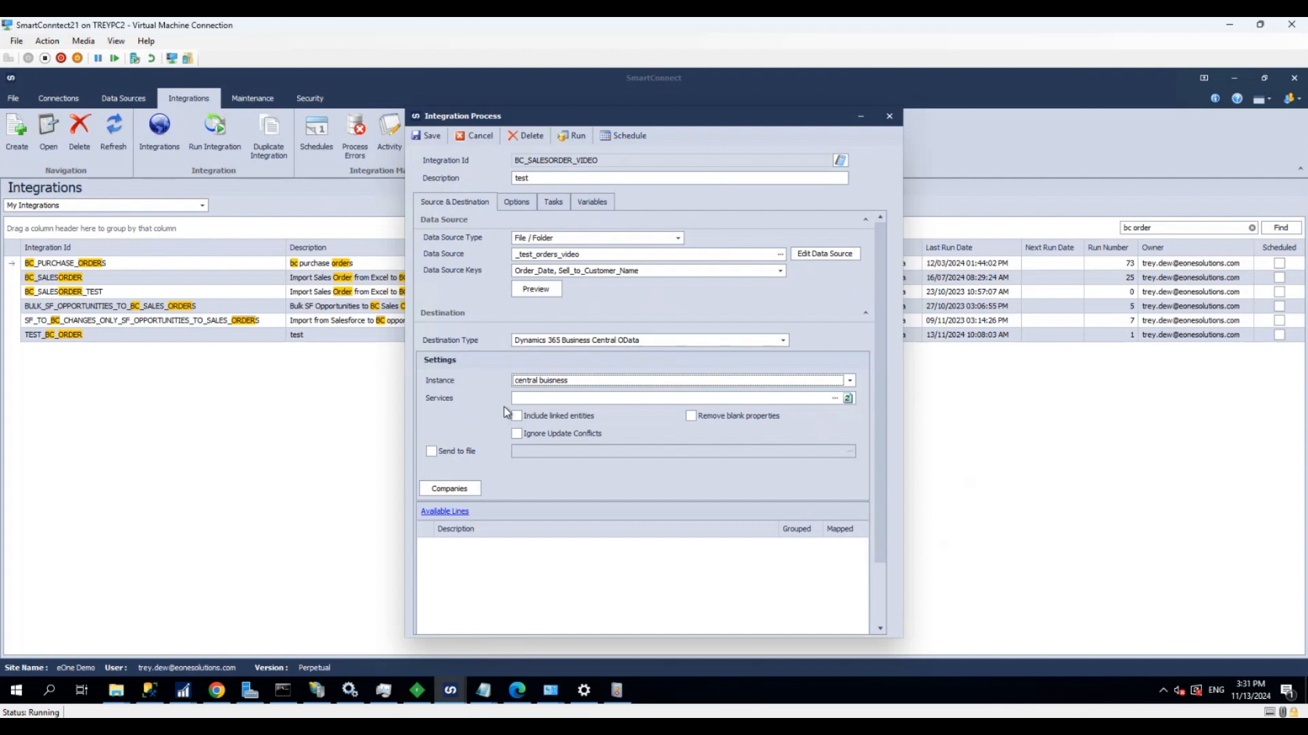
# Find and select the SalesOrder service for the destination and include its linked entities
pyautogui.click(528, 398)
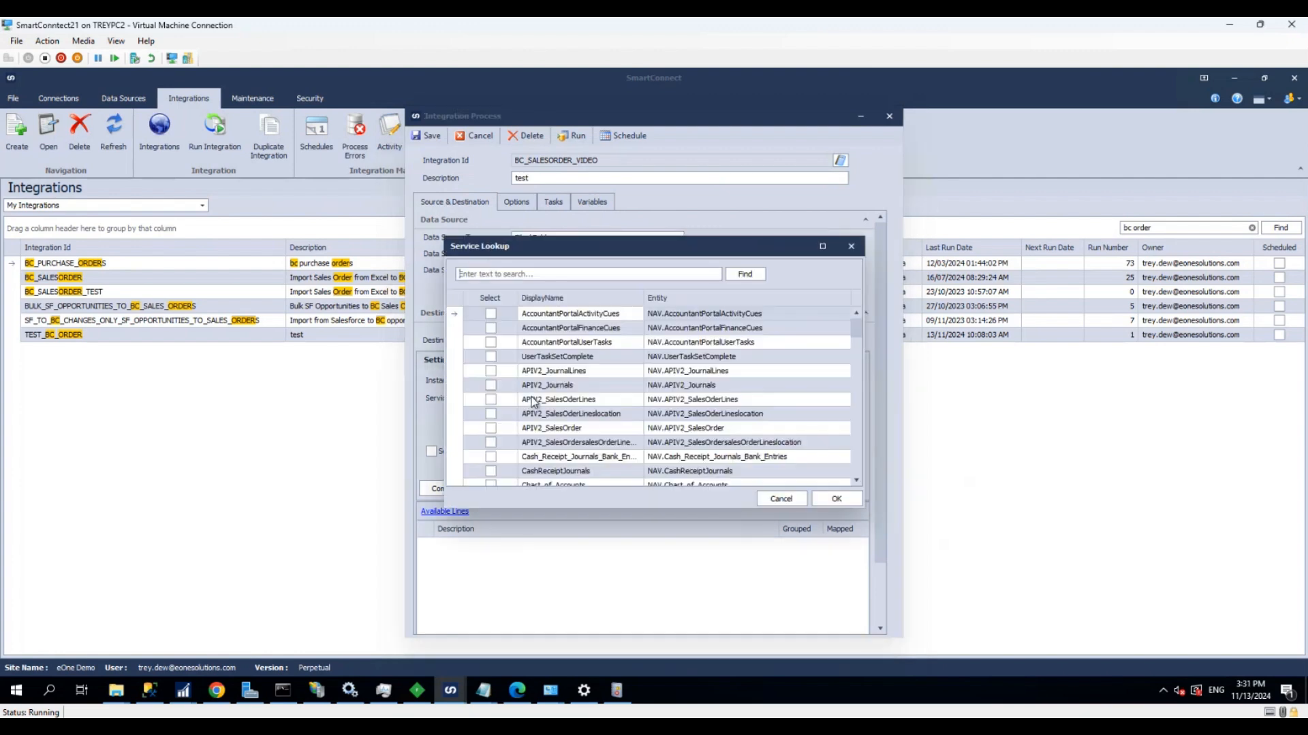
pyautogui.write('salorder')
pyautogui.press('Return')
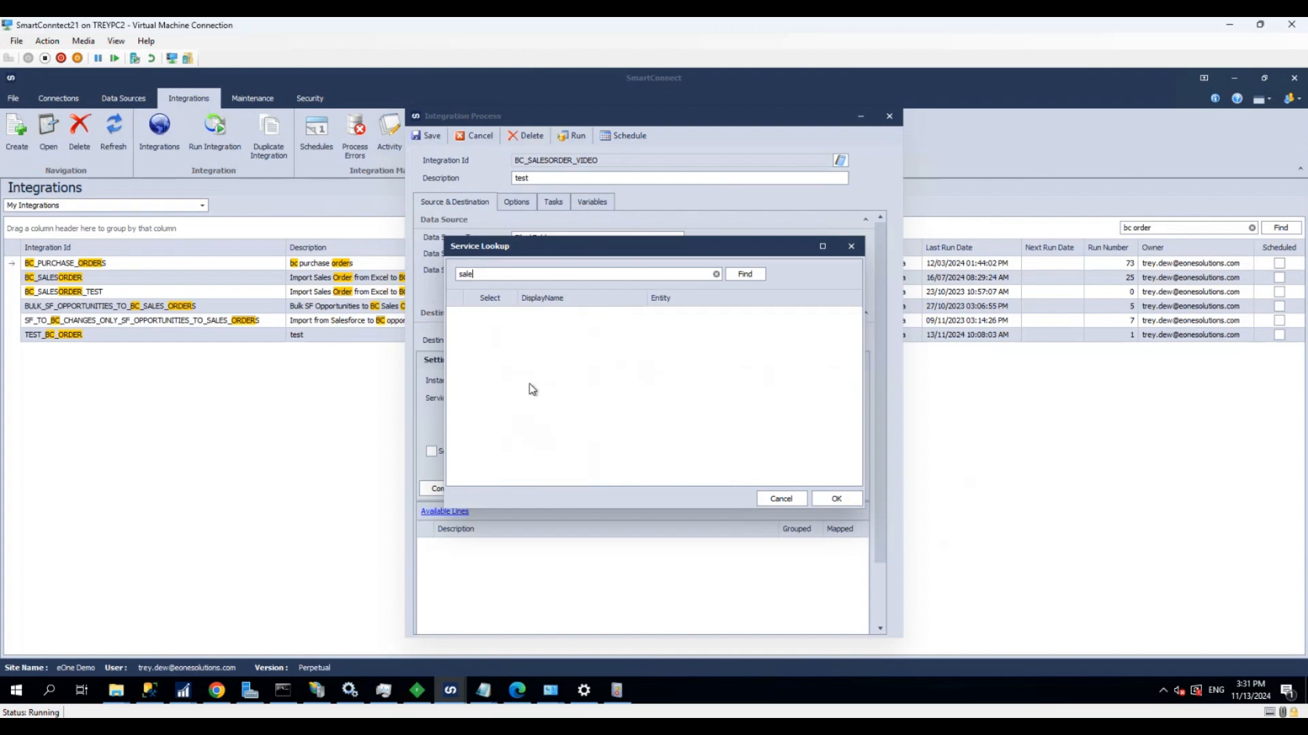
pyautogui.press('Return')
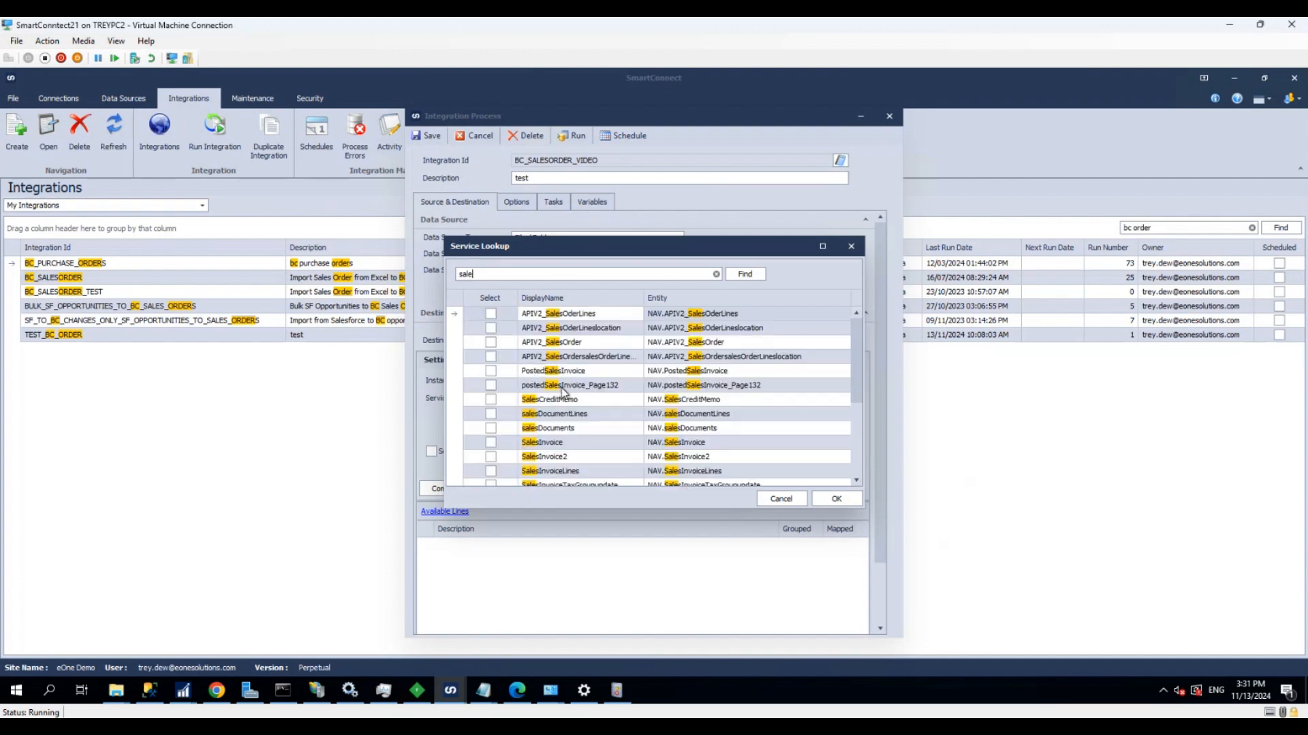
pyautogui.write('sorder')
pyautogui.press('Return')
pyautogui.click(566, 342)
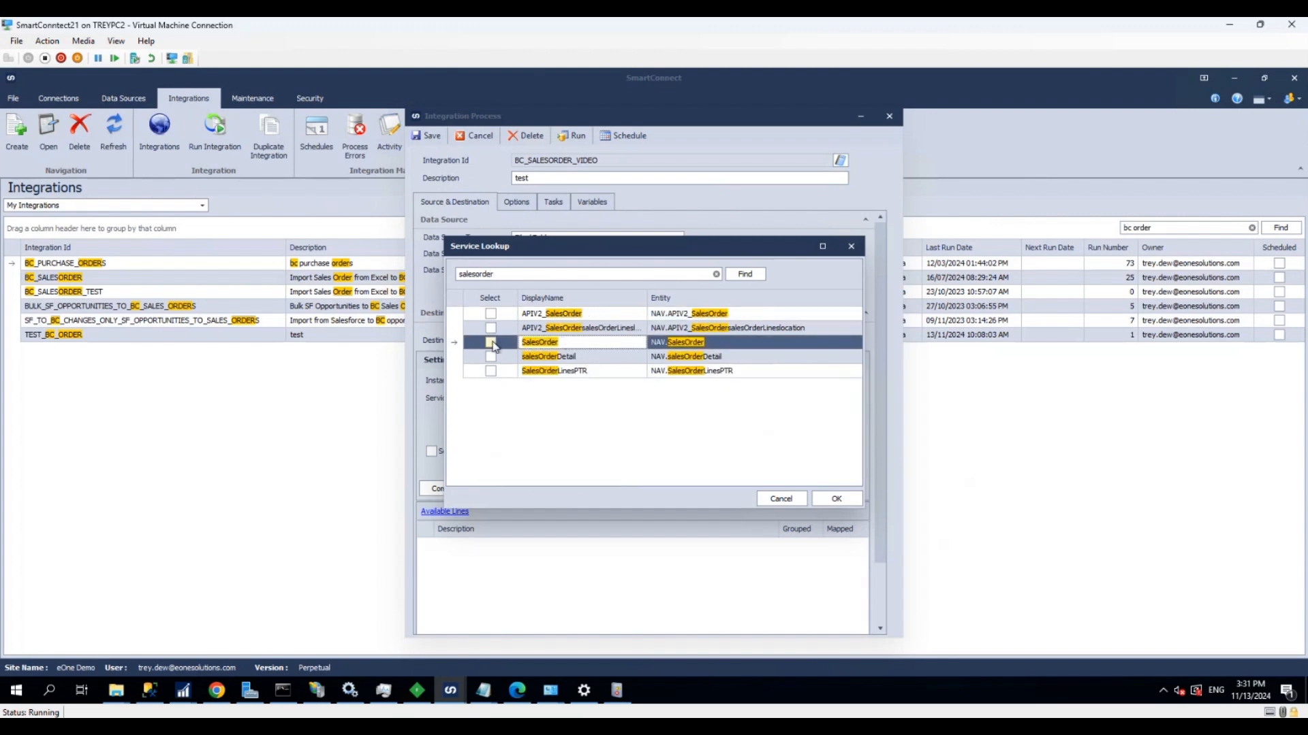
pyautogui.click(491, 343)
pyautogui.click(832, 500)
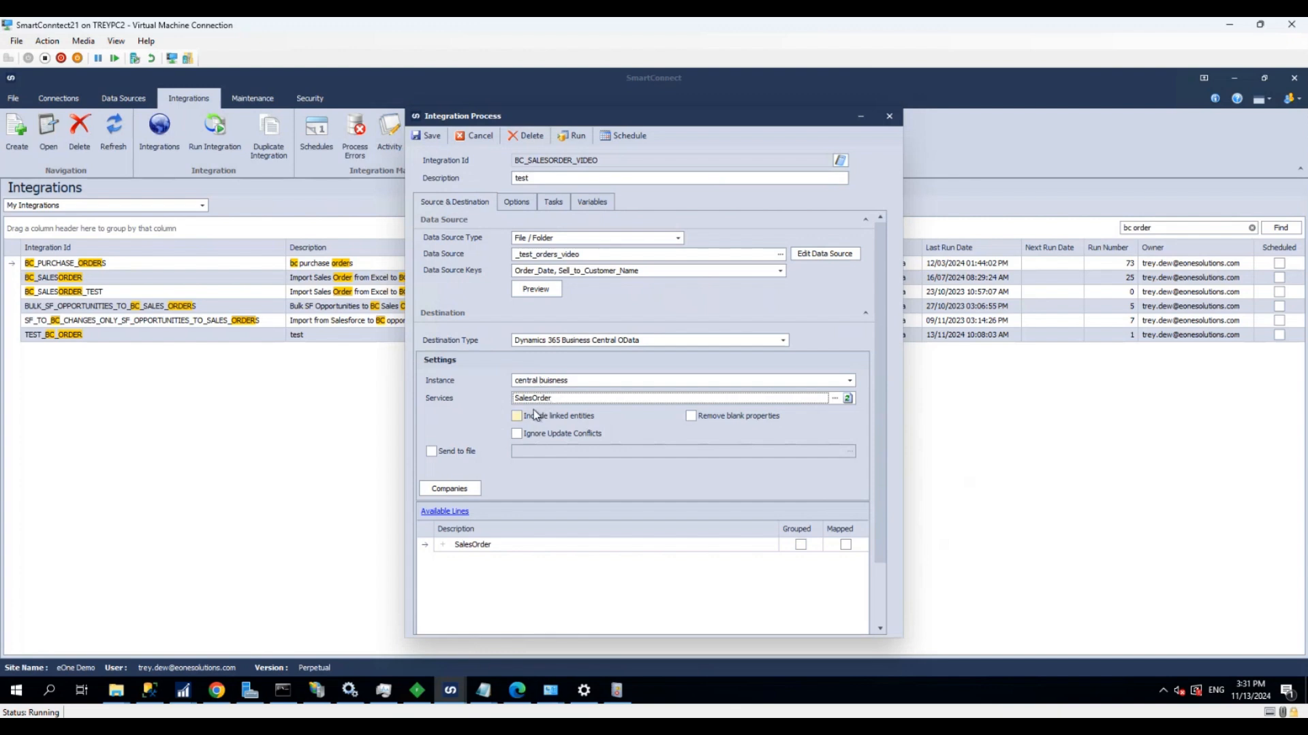
pyautogui.click(516, 416)
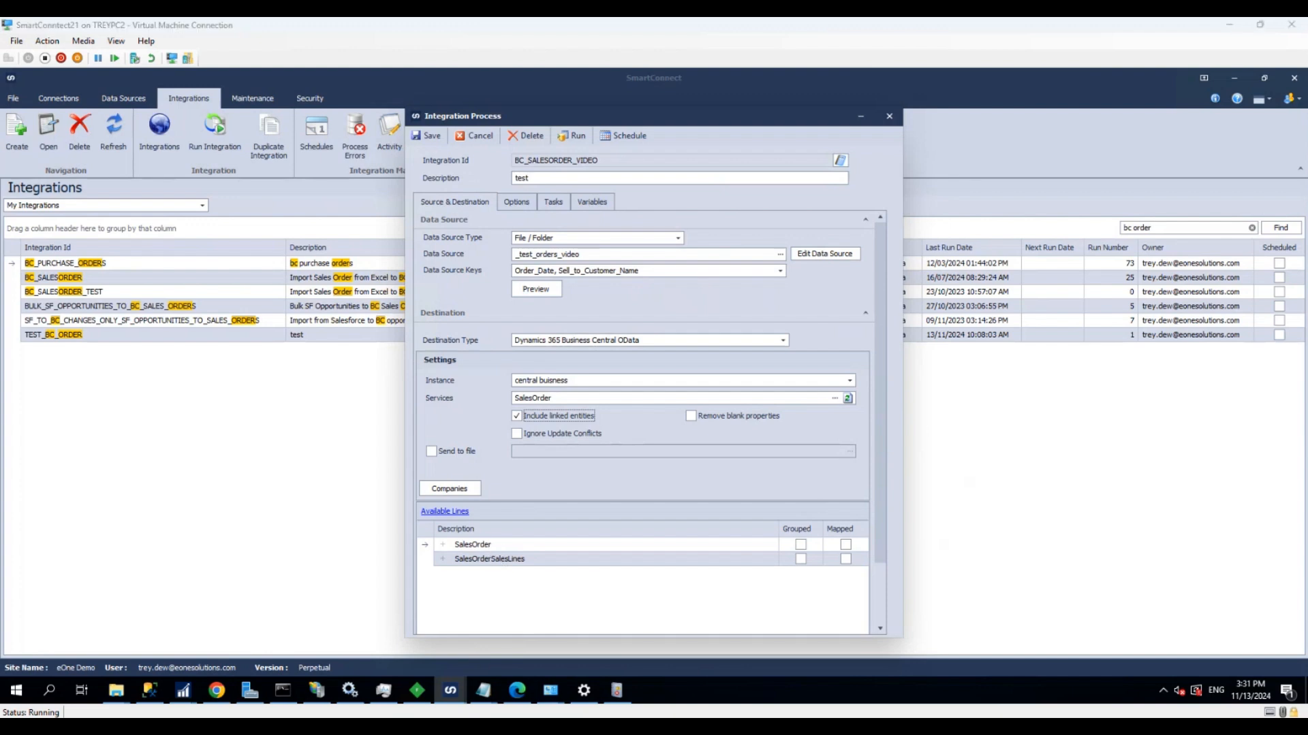
# Open the SalesOrder mapping and map the source column Sell_to_Customer_Name to the destination column Sell_to_Customer_Name
pyautogui.doubleClick(497, 546)
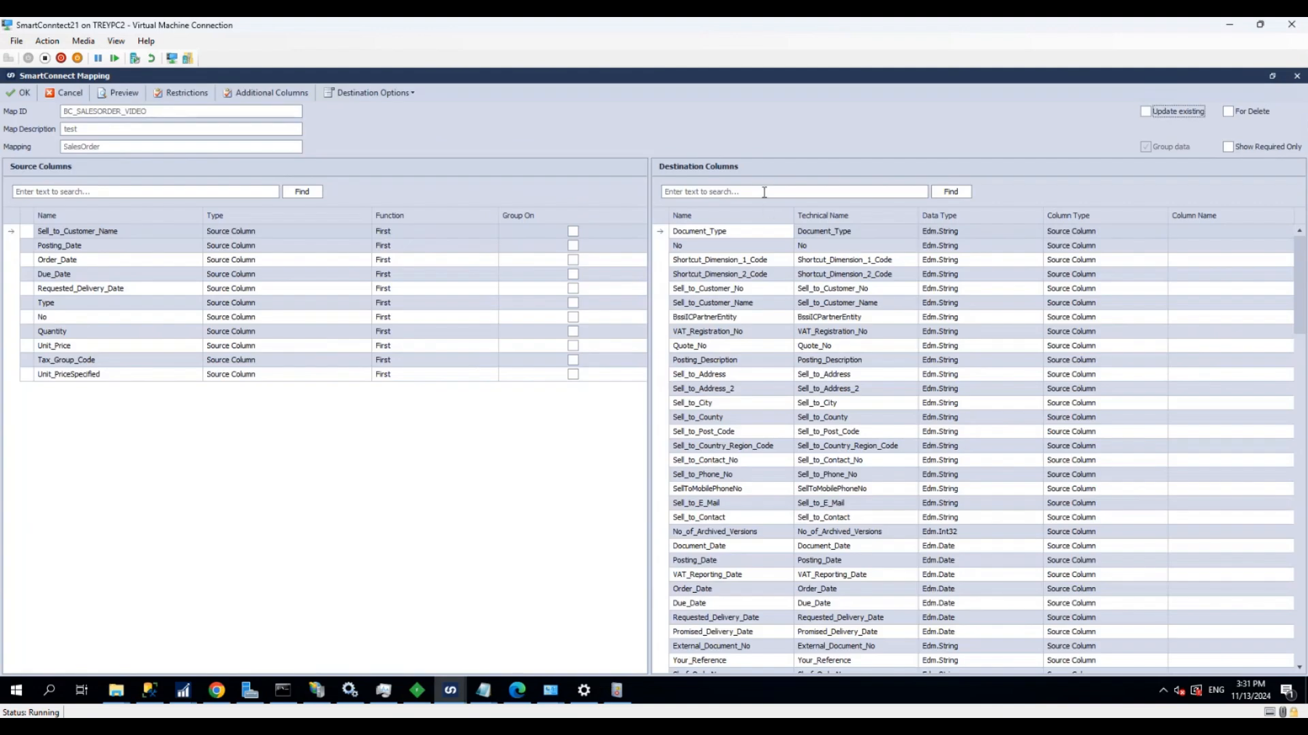
pyautogui.click(763, 192)
pyautogui.write('sell to cu')
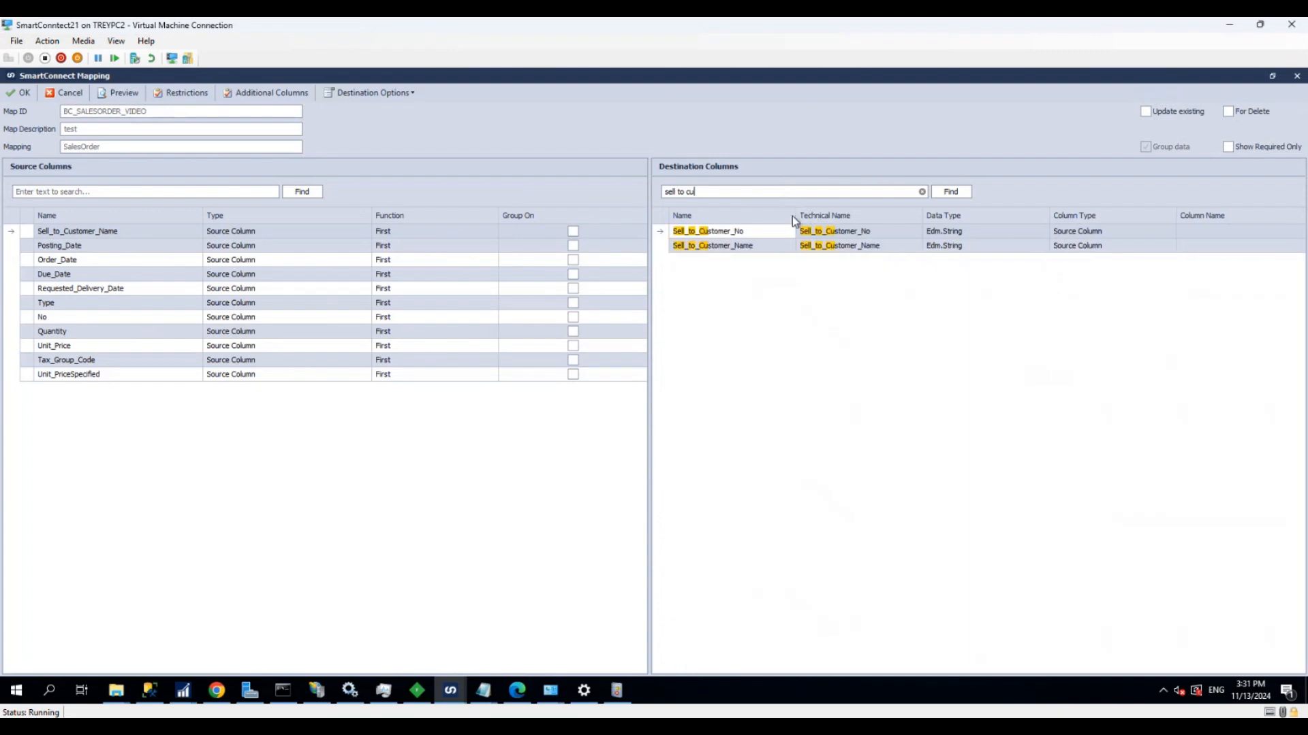
pyautogui.click(191, 234)
pyautogui.moveTo(192, 233); pyautogui.dragTo(732, 250)
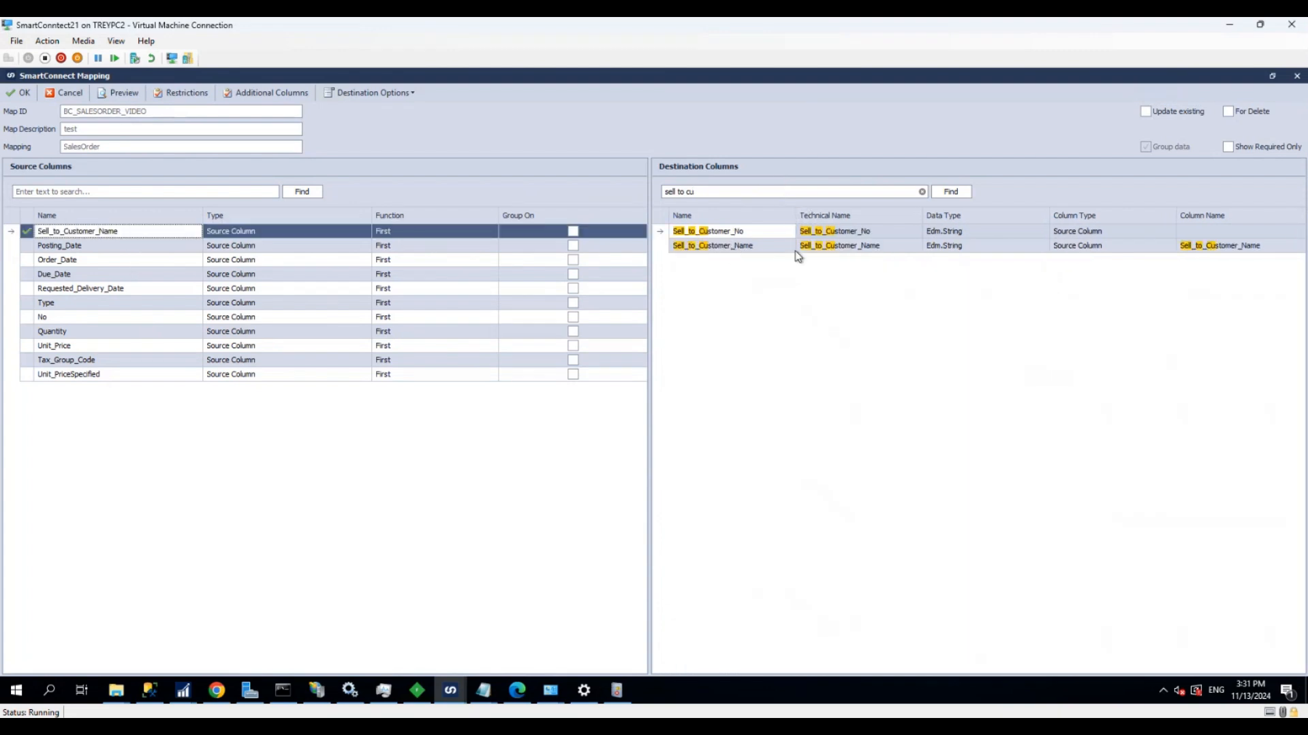
# Find the destination column Requested_Delivery_Date and map the matching source column to it
pyautogui.click(747, 195)
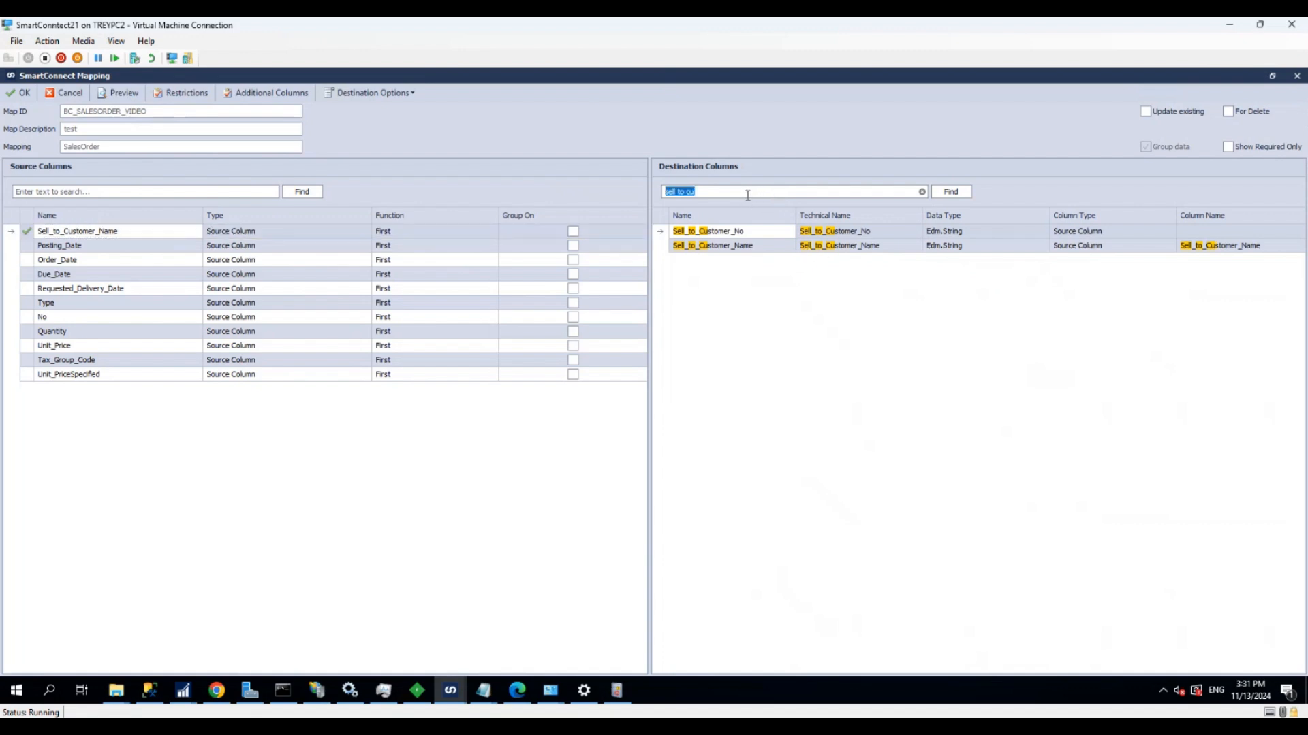
pyautogui.write('request deliver')
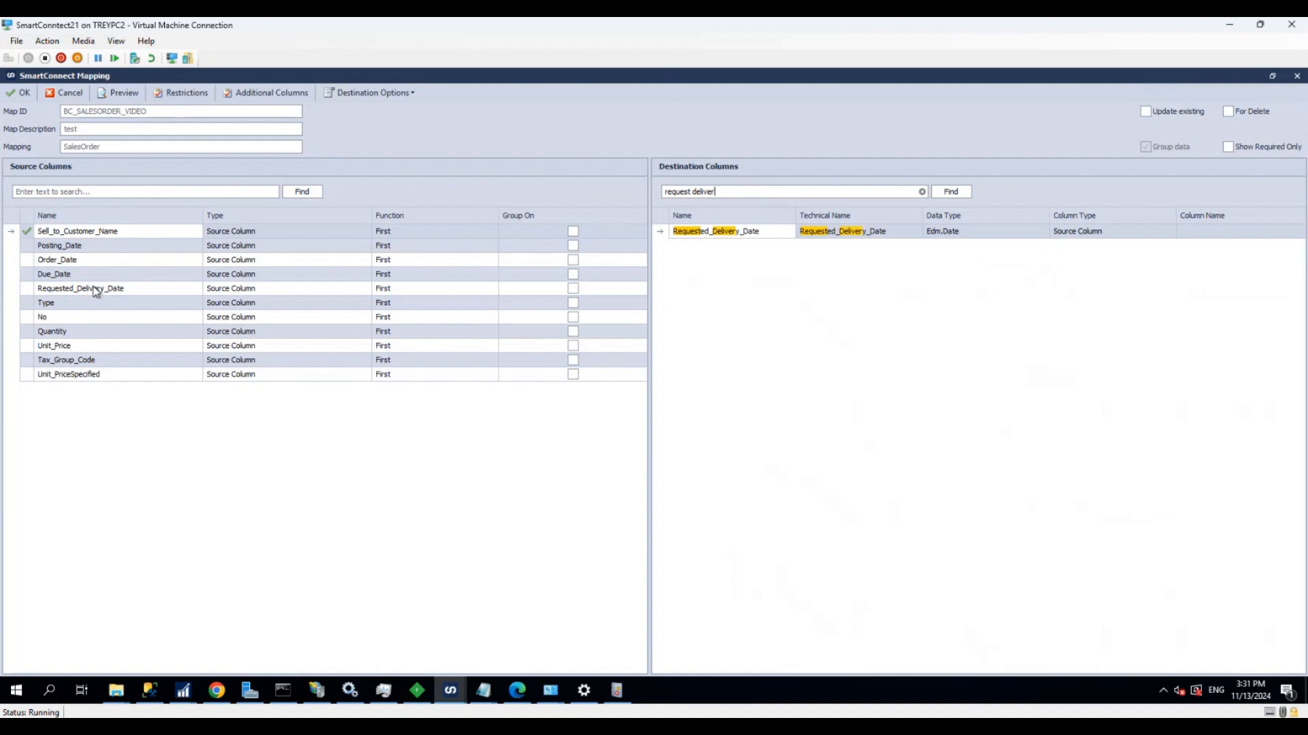
pyautogui.moveTo(80, 294); pyautogui.dragTo(724, 239)
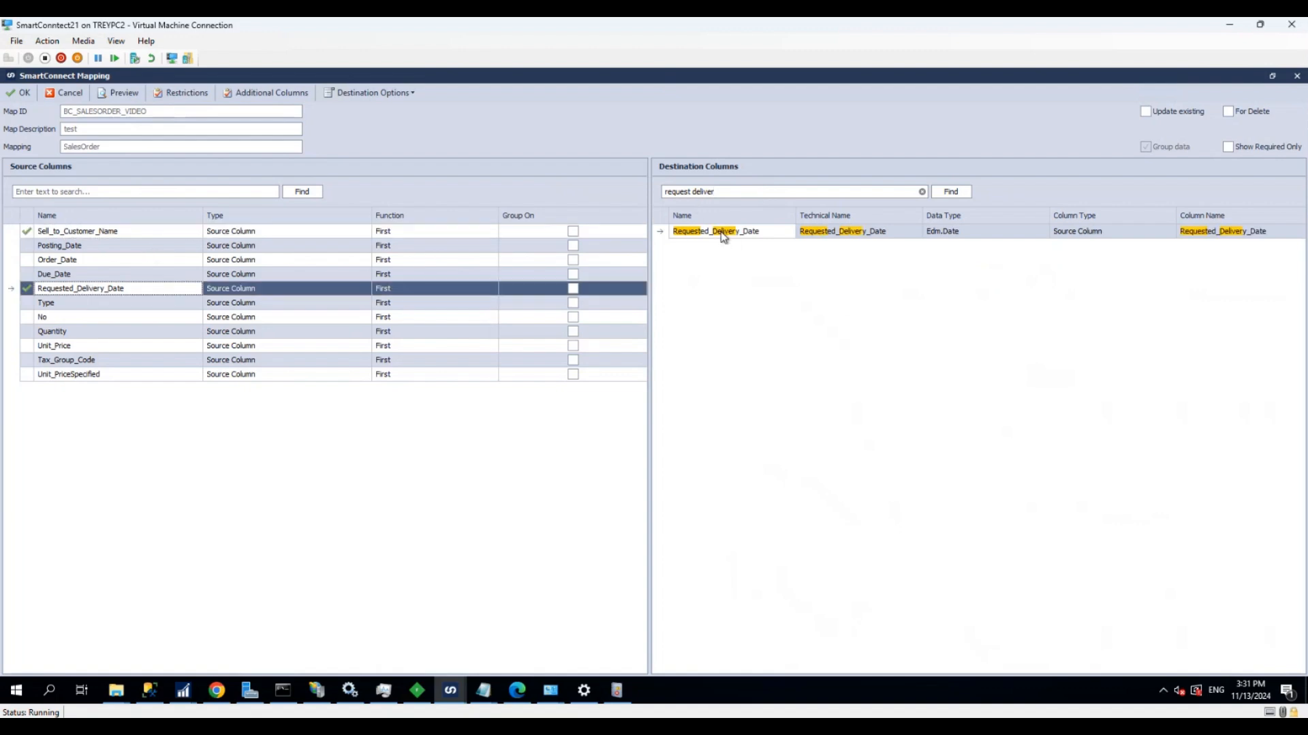
# Find the destination column Posting_Date and map the source column Posting_Date to it
pyautogui.click(738, 190)
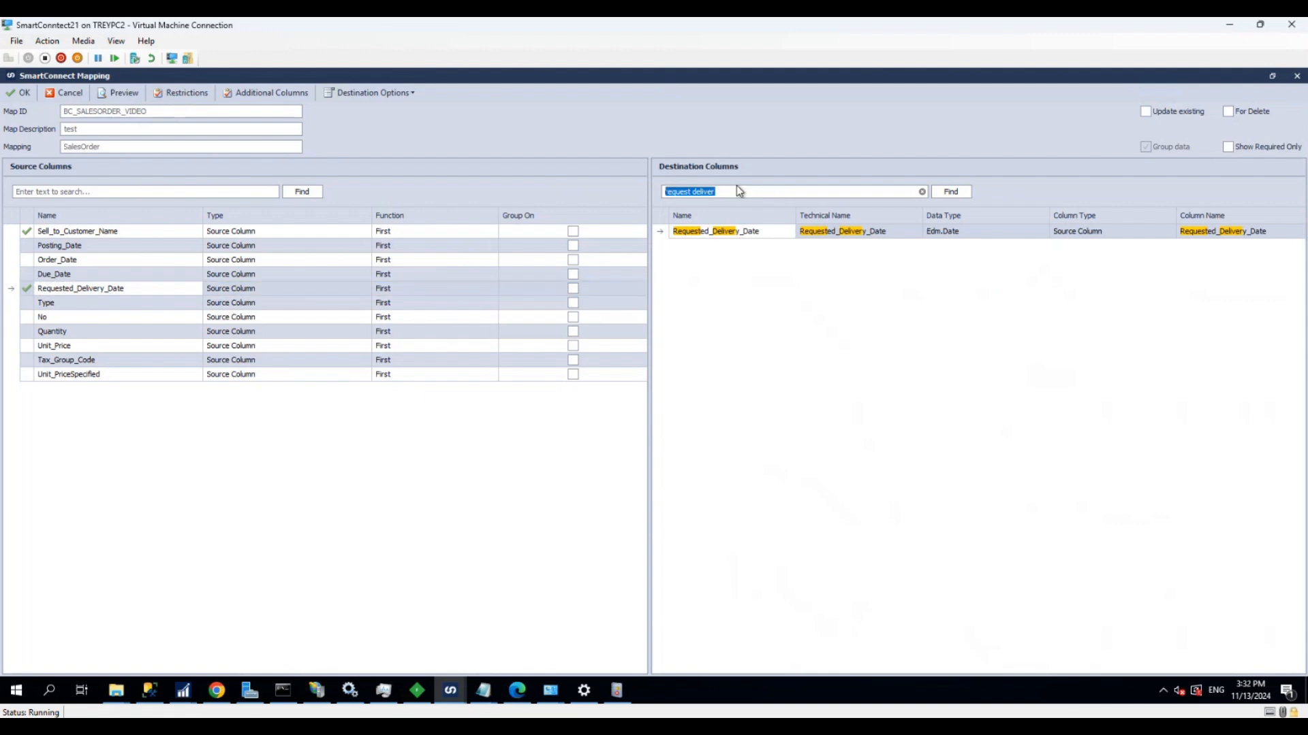
pyautogui.press('BackSpace')
pyautogui.write('posting')
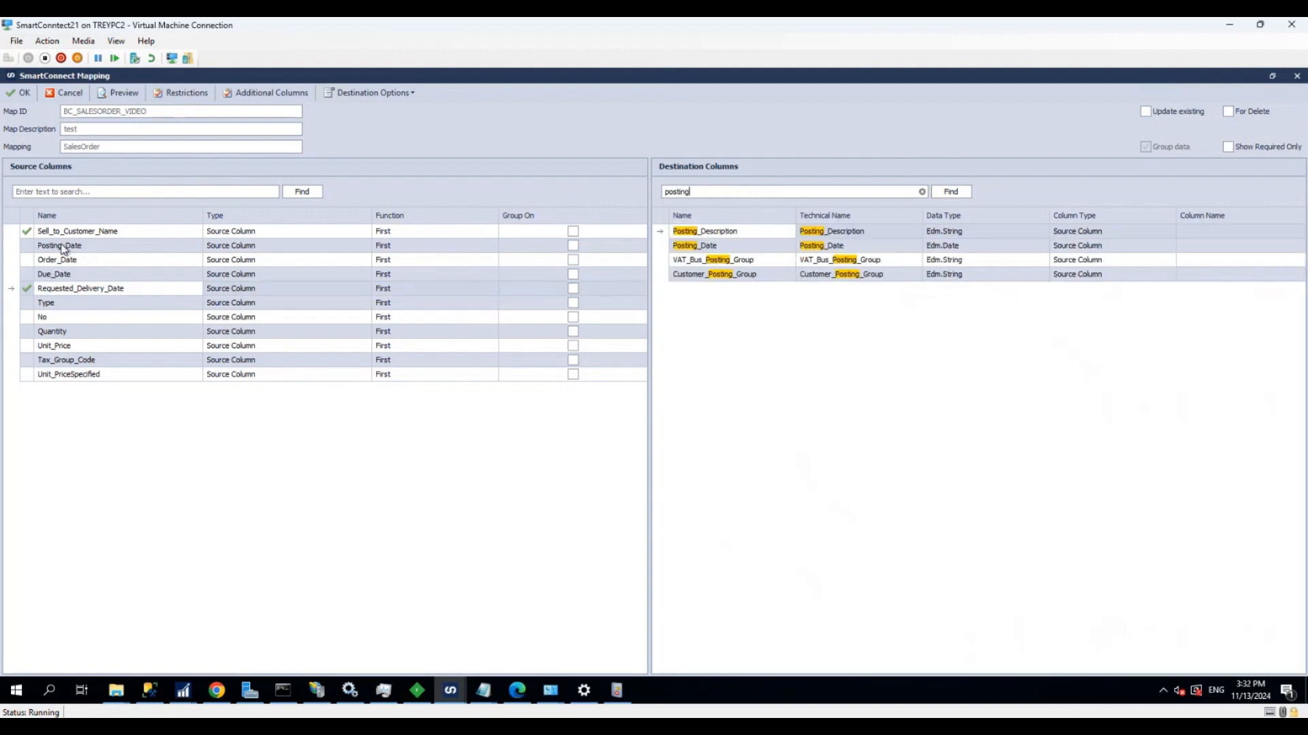
pyautogui.moveTo(65, 247); pyautogui.dragTo(722, 247)
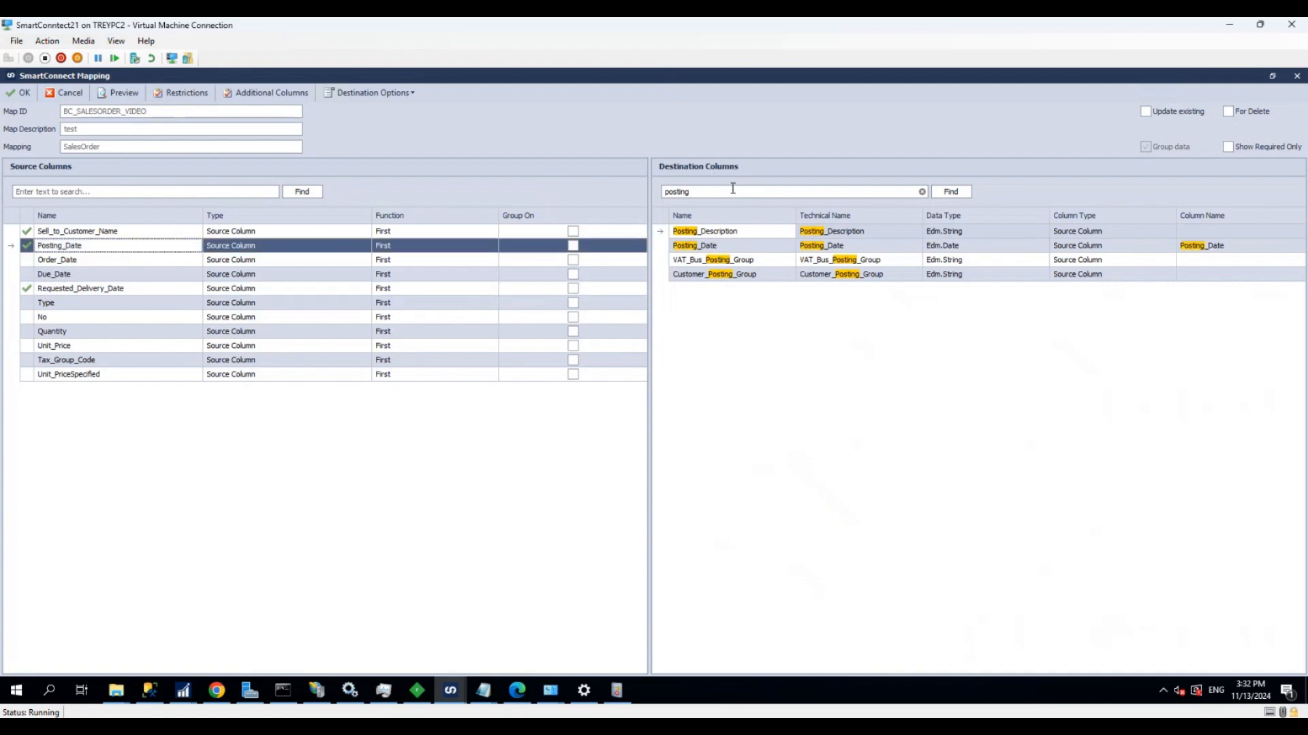
# Find the destination column Order_Date and map the source column Order_Date to it
pyautogui.click(733, 186)
pyautogui.press('BackSpace')
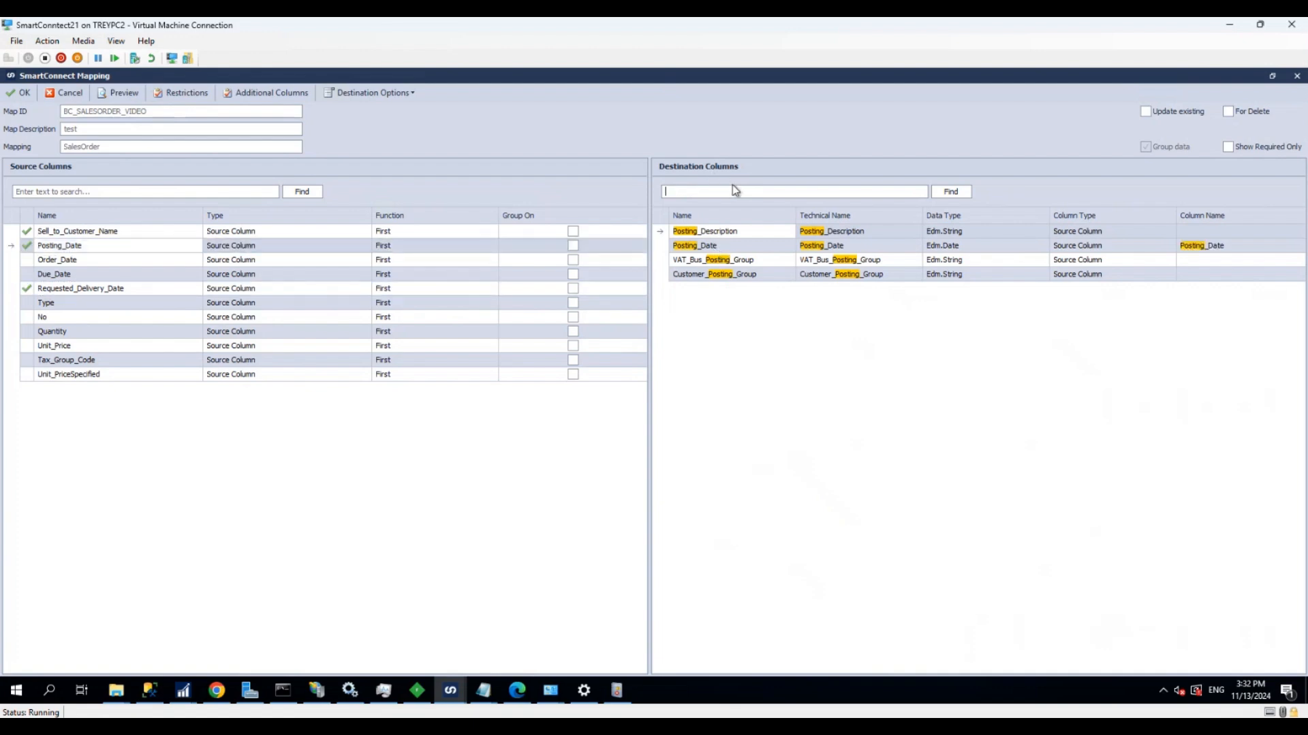
pyautogui.scroll(7, 867, 388)
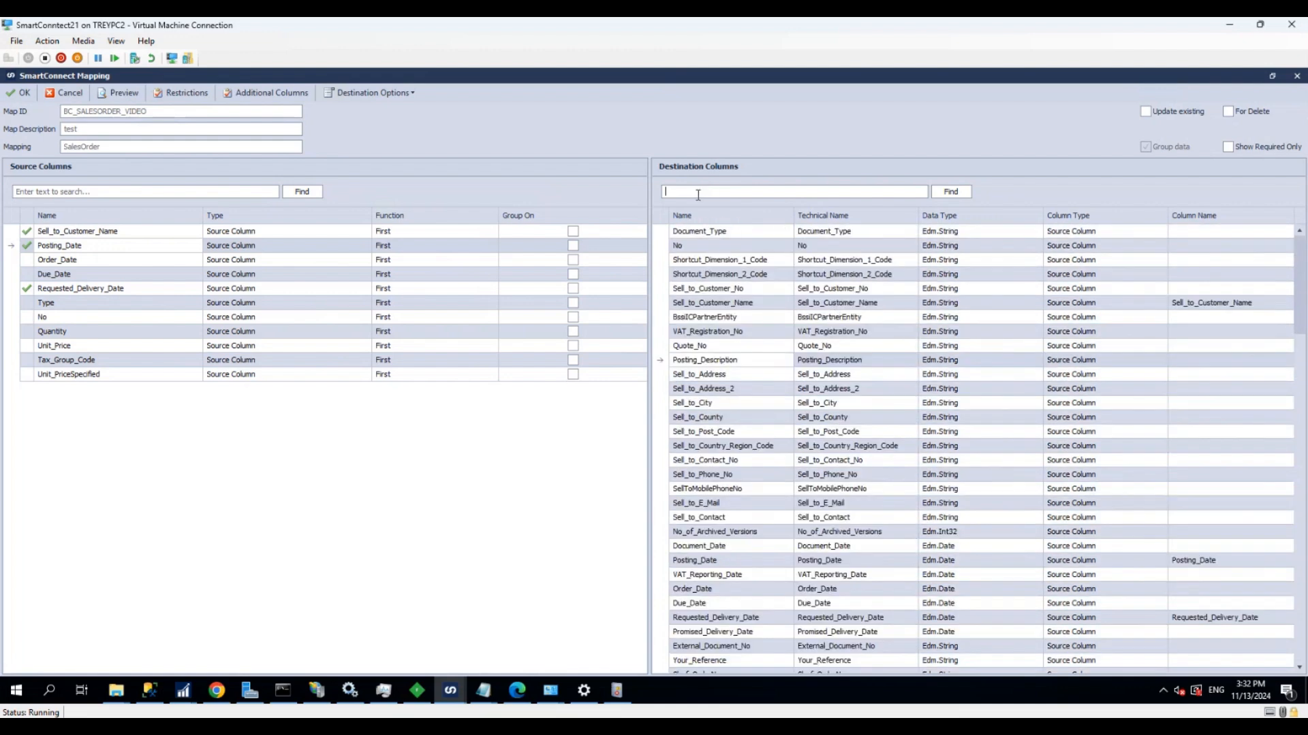
pyautogui.write('order date')
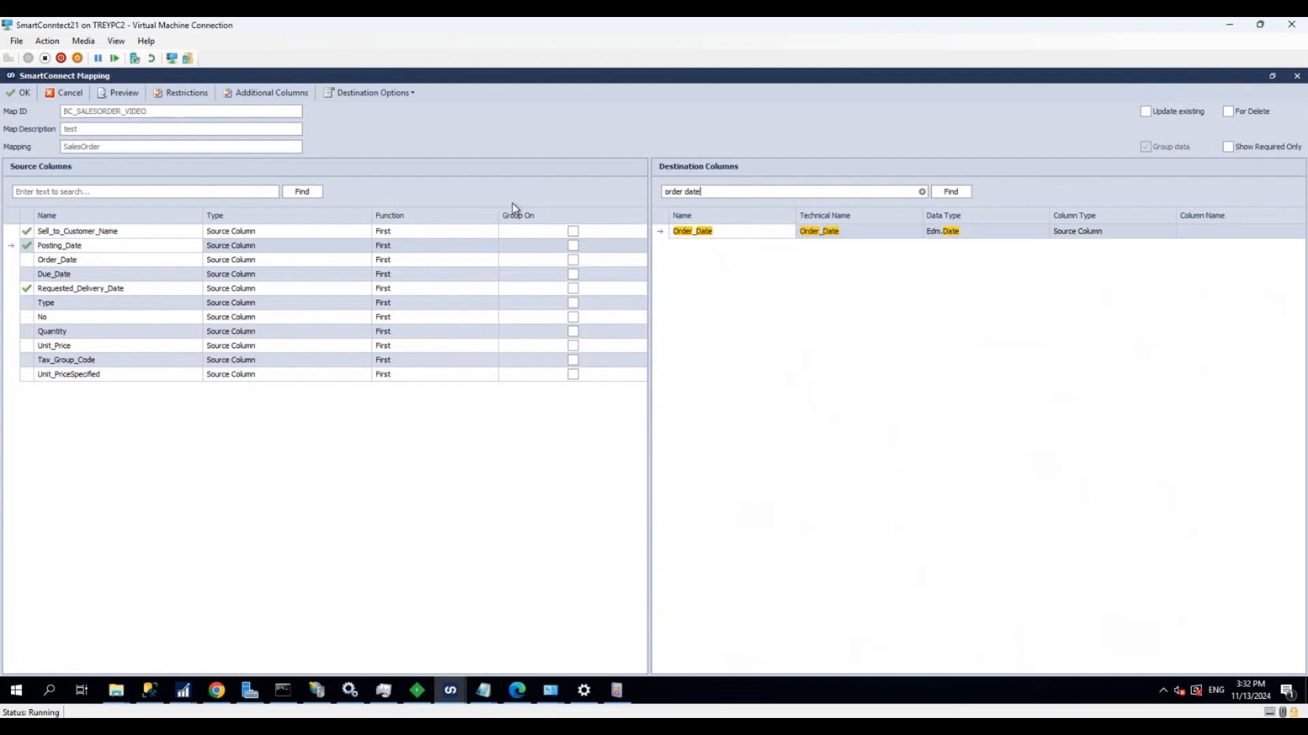
pyautogui.moveTo(140, 259); pyautogui.dragTo(695, 228)
# Find the destination column Due_Date, map the source column Due_Date to it, and clear the destination search
pyautogui.click(735, 189)
pyautogui.write('d')
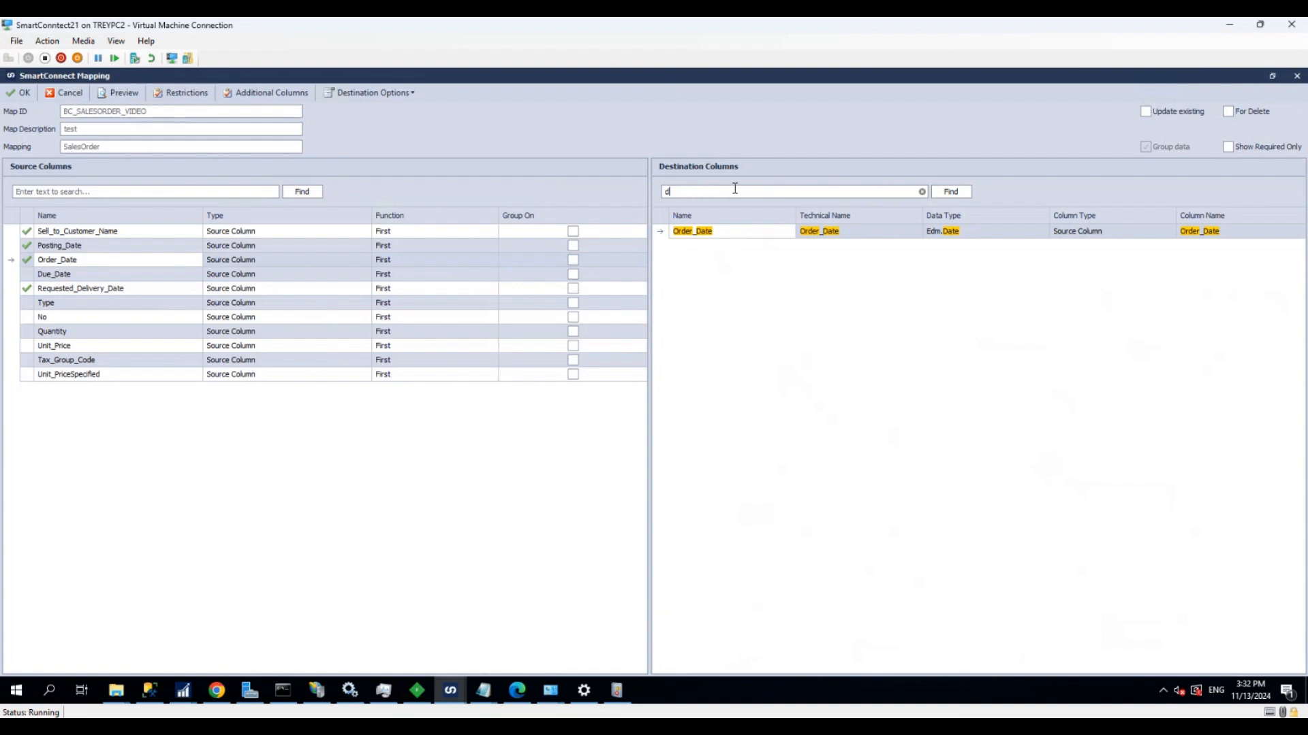
pyautogui.write('ue date')
pyautogui.moveTo(56, 275); pyautogui.dragTo(689, 233)
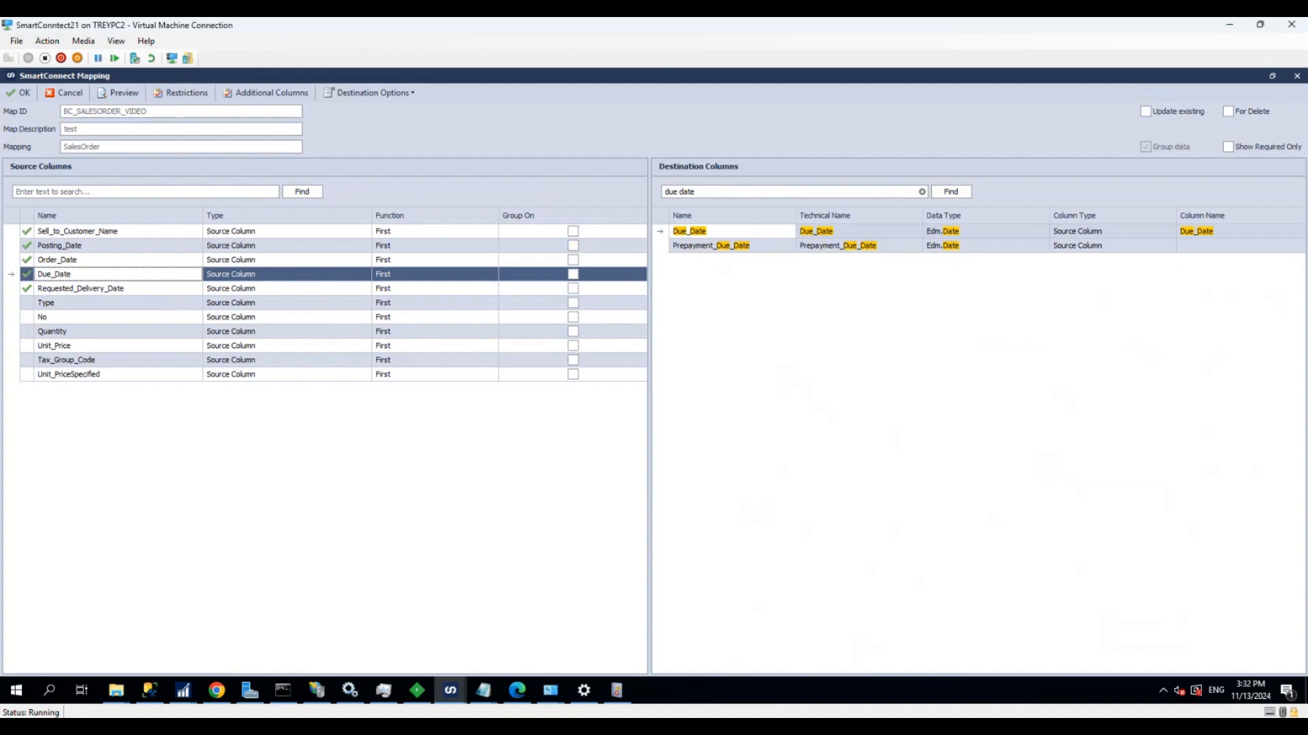
pyautogui.click(923, 193)
# Enable updating existing records for the SalesOrder mapping and group the source data on Sell_to_Customer_Name and Order_Date
pyautogui.click(1146, 112)
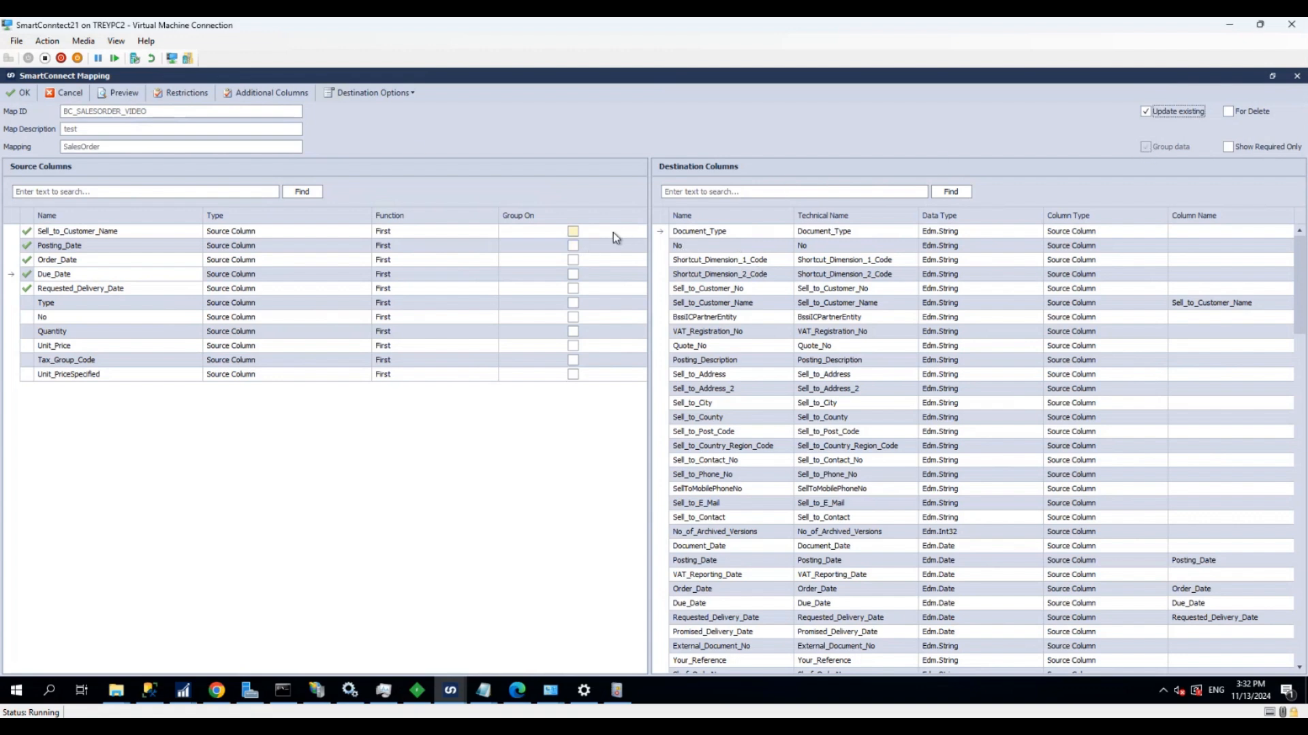
pyautogui.click(573, 232)
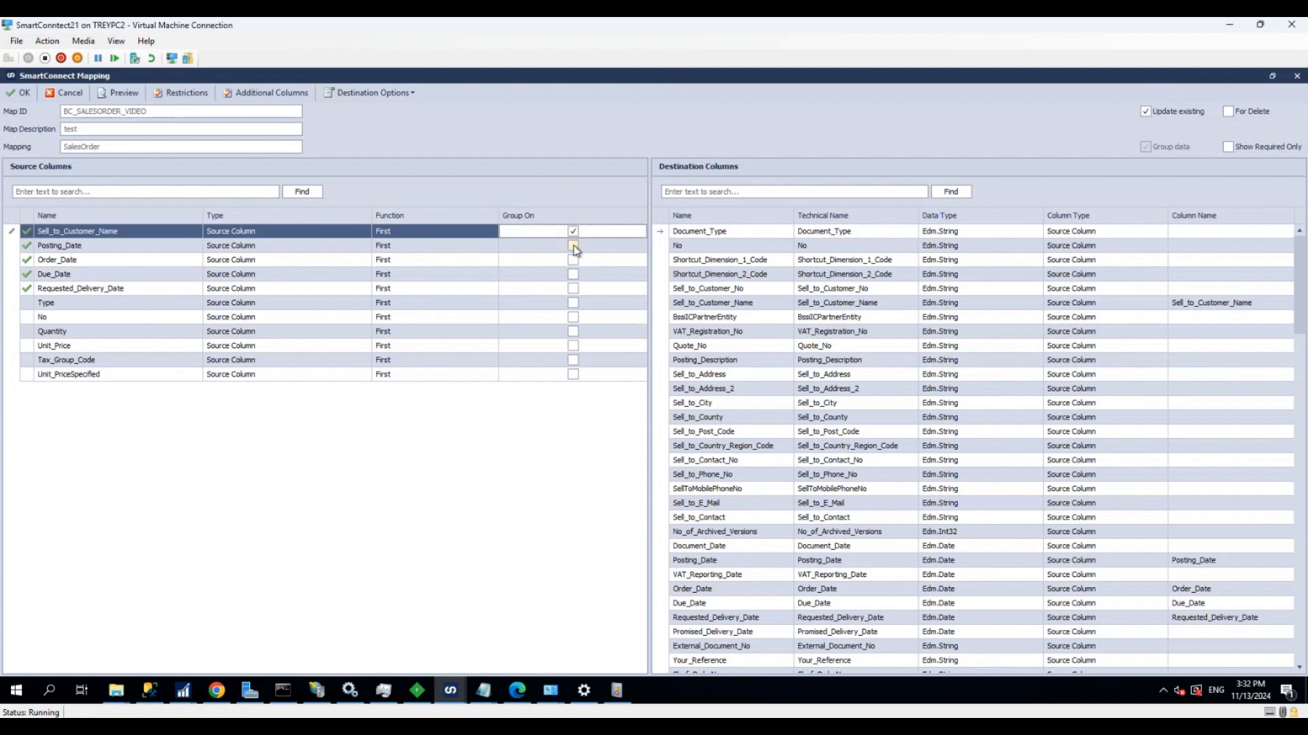
pyautogui.click(573, 260)
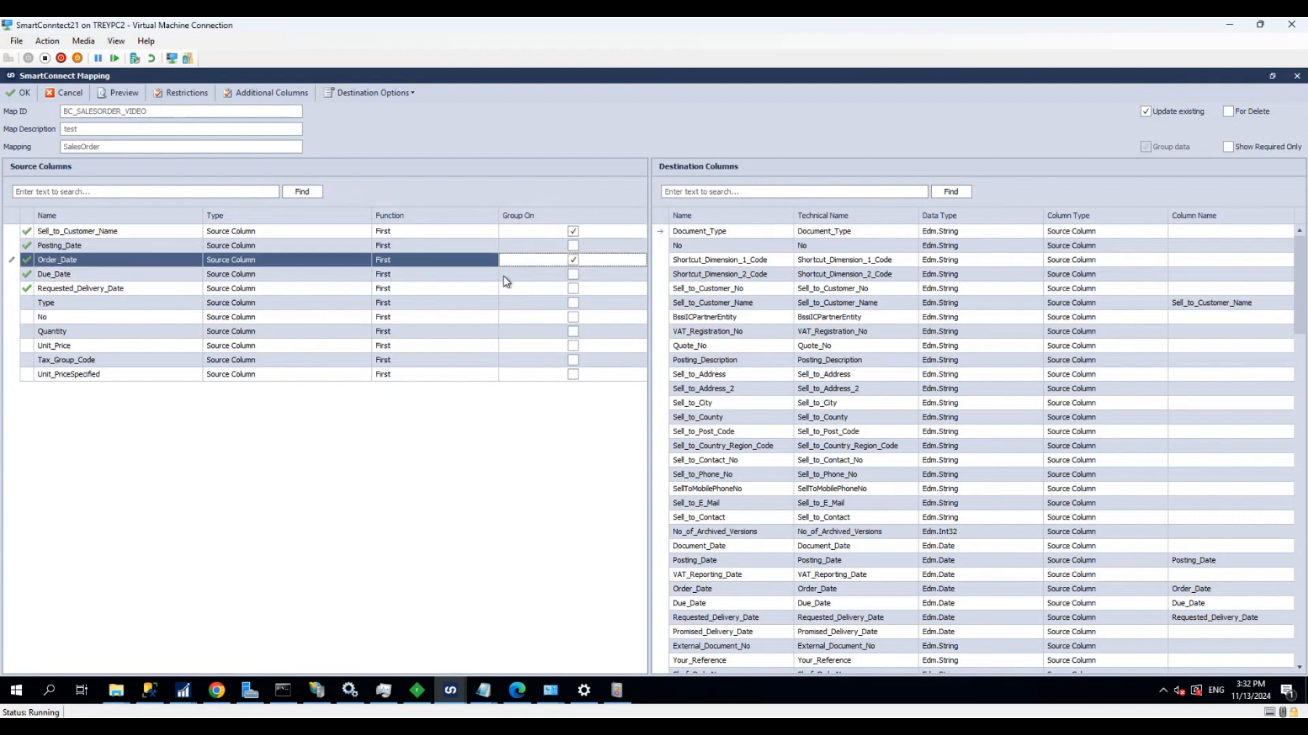
# Preview the grouped source data, check the customer rows, and accept the SalesOrder mapping
pyautogui.click(134, 96)
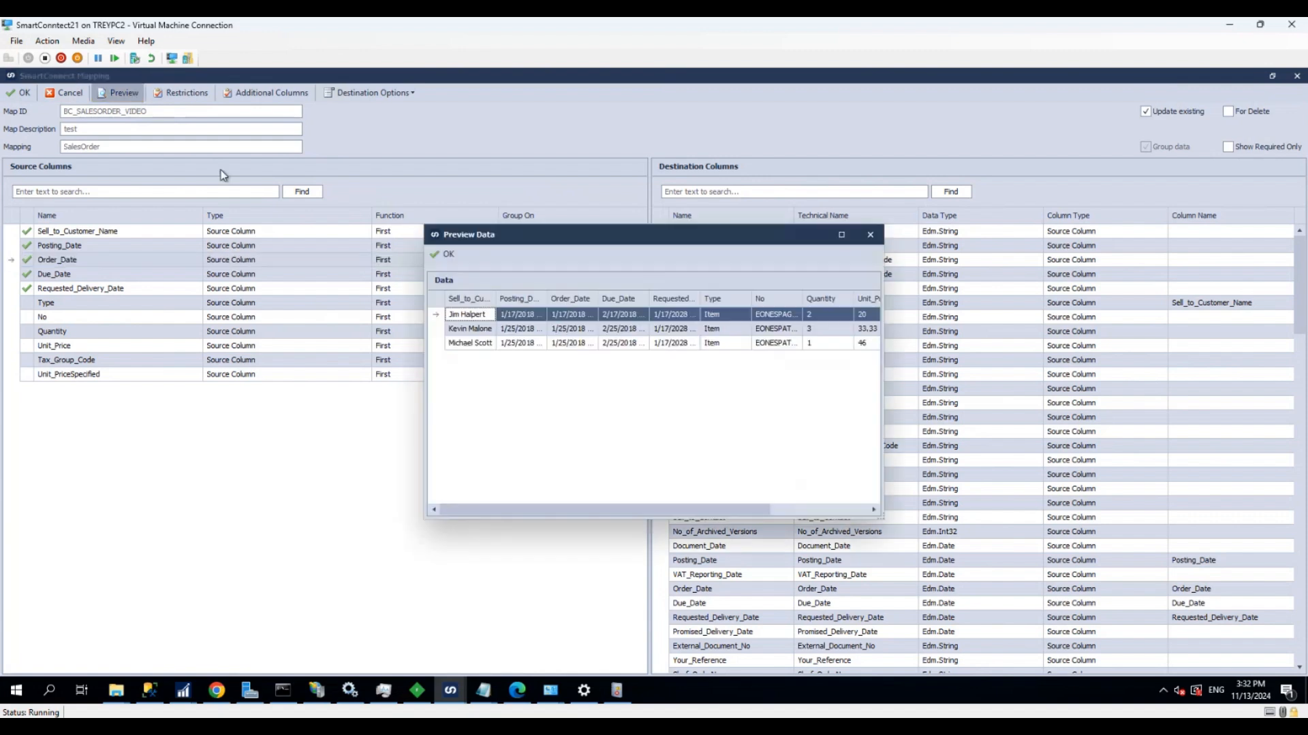
pyautogui.click(480, 346)
pyautogui.click(475, 331)
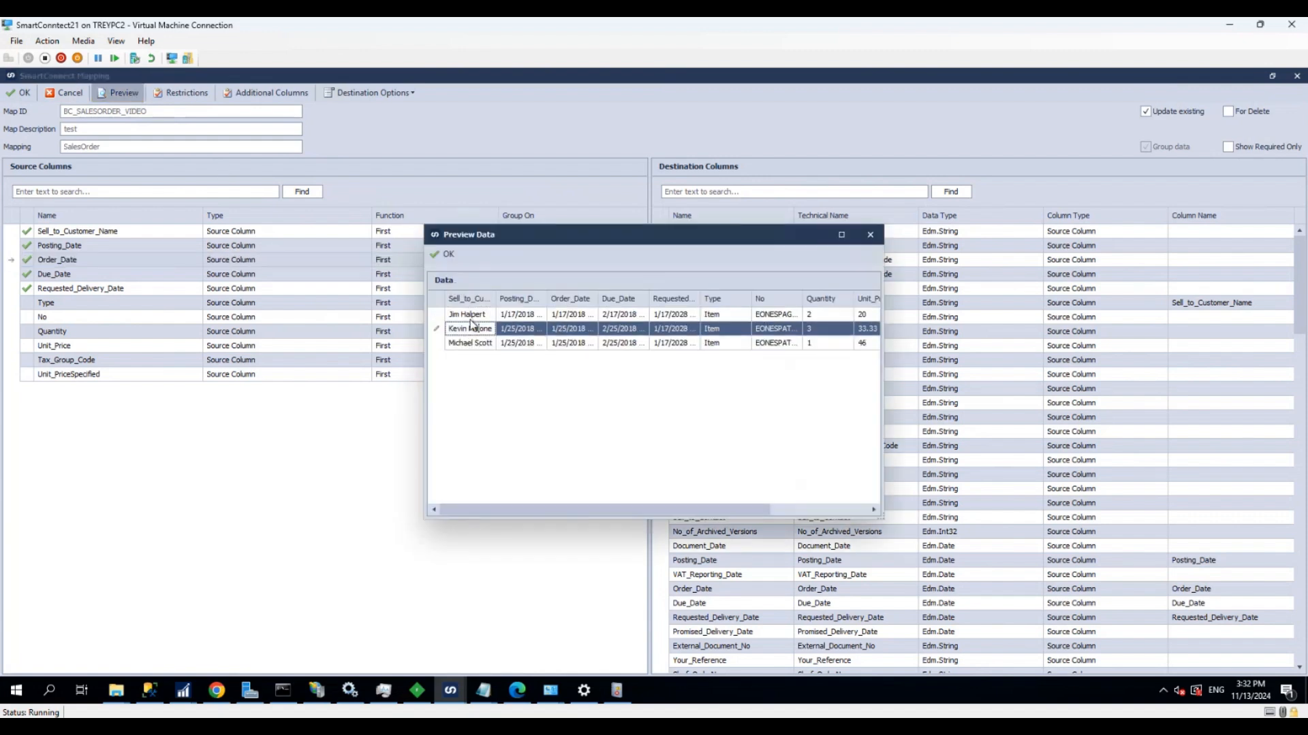
pyautogui.click(469, 315)
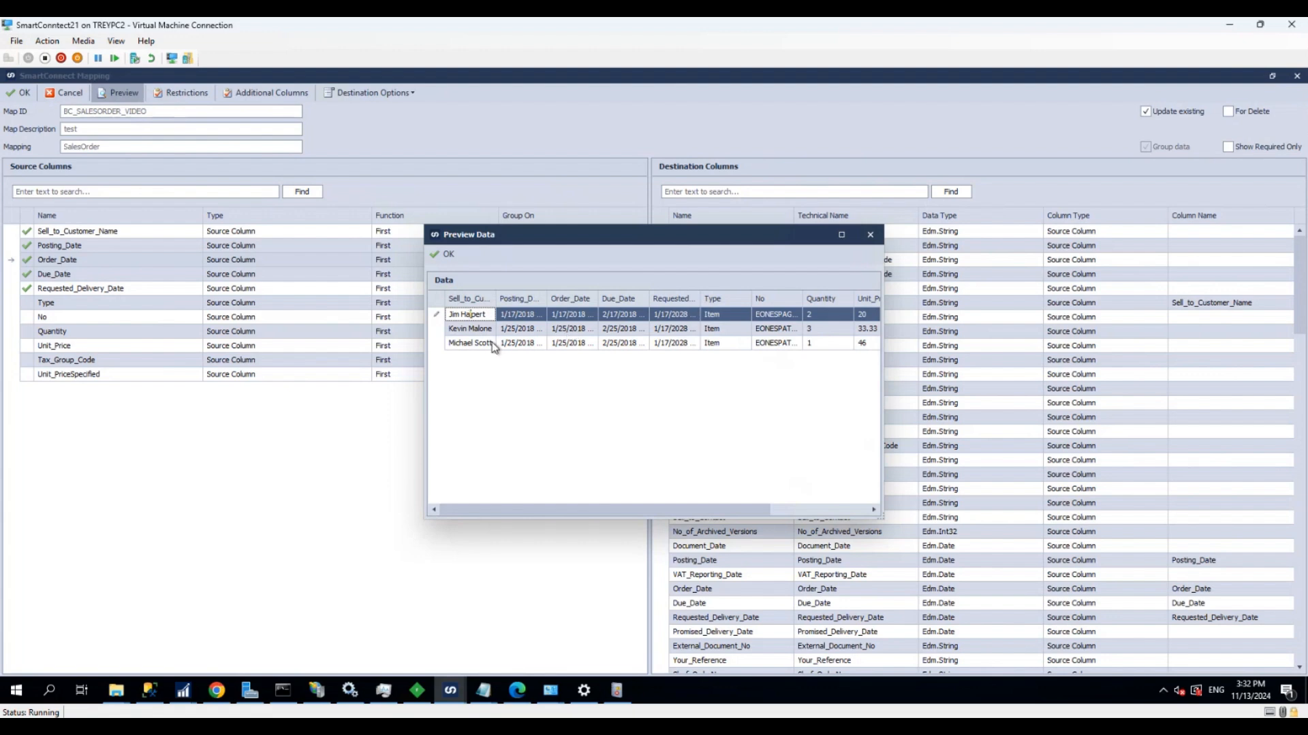
pyautogui.click(439, 254)
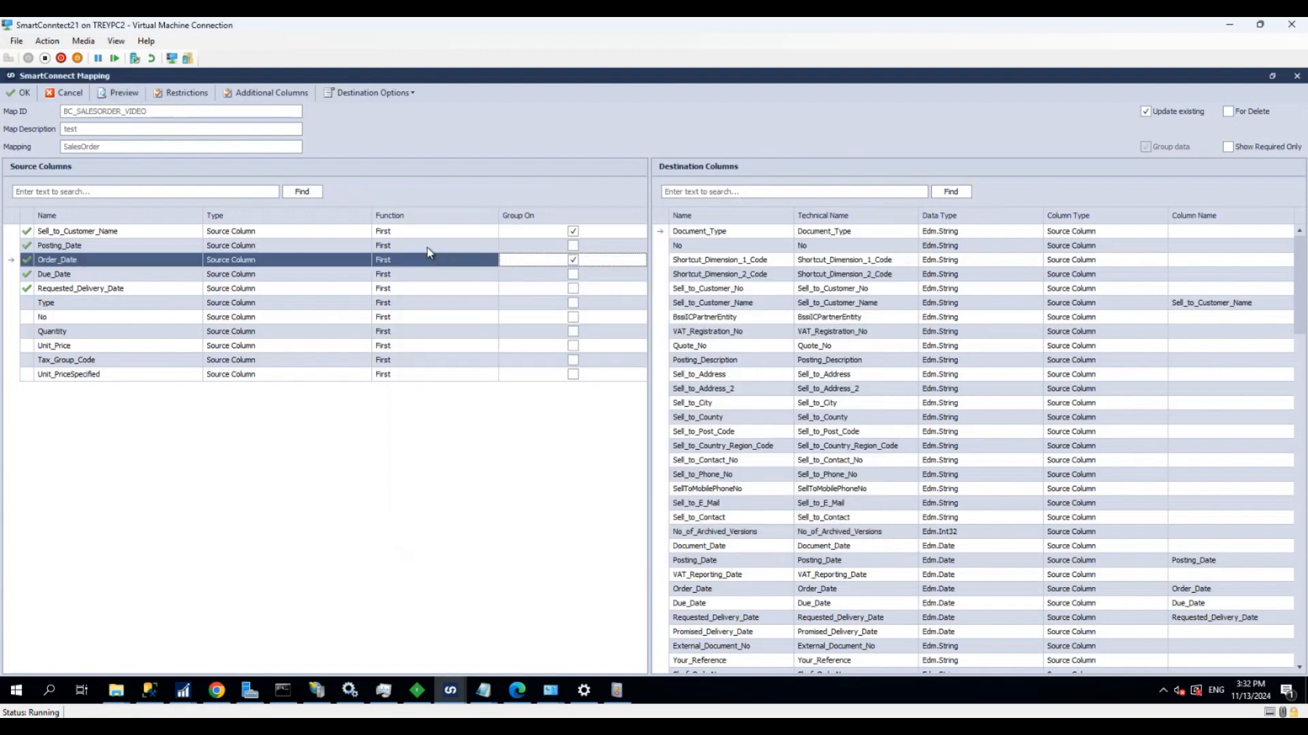
pyautogui.click(19, 94)
# Open the SalesOrderSalesLines mapping and map the source columns No and Quantity to the destination columns of the same names
pyautogui.doubleClick(498, 558)
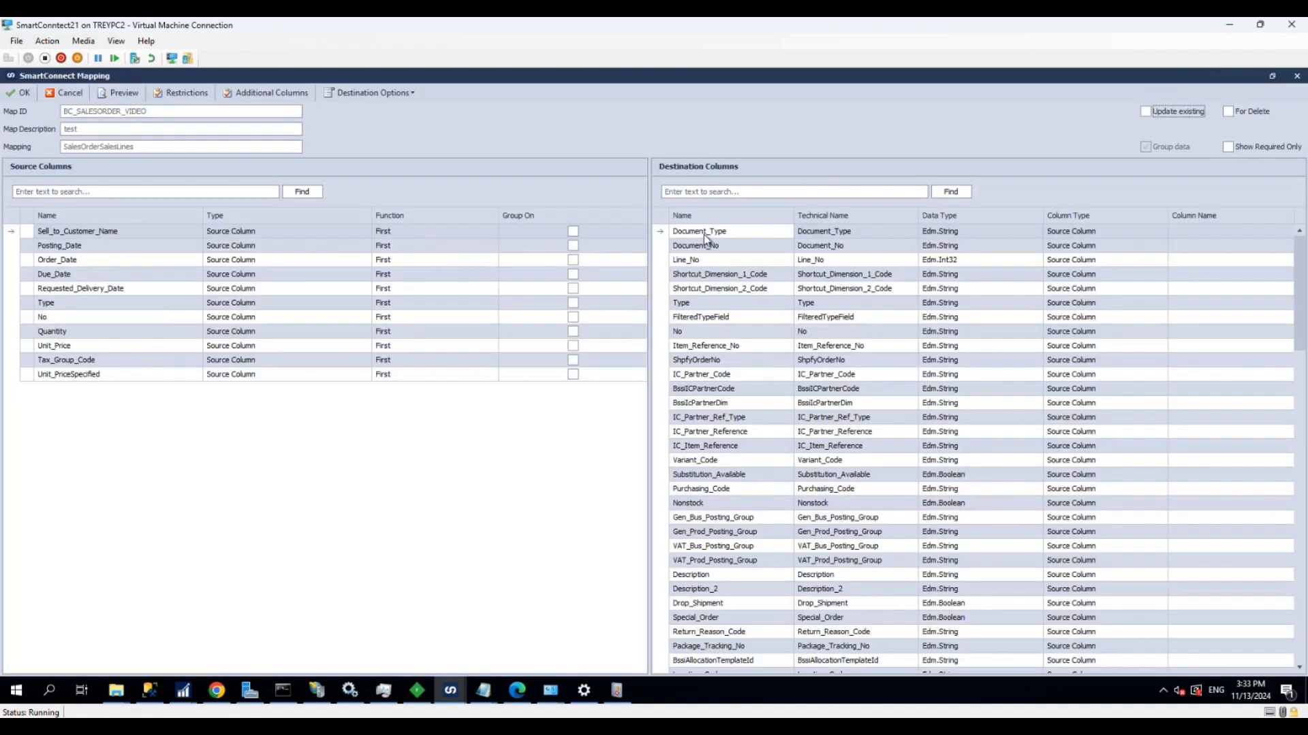
pyautogui.doubleClick(685, 330)
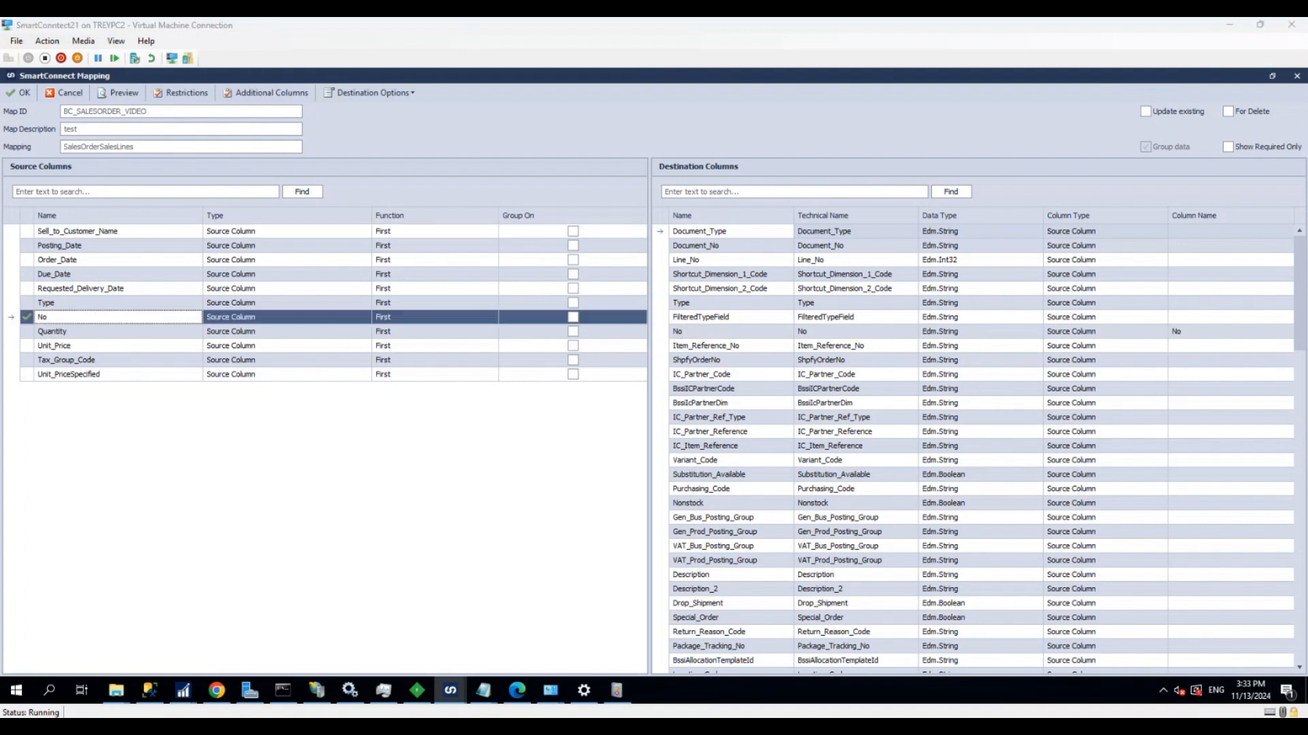
pyautogui.click(700, 191)
pyautogui.write('quan')
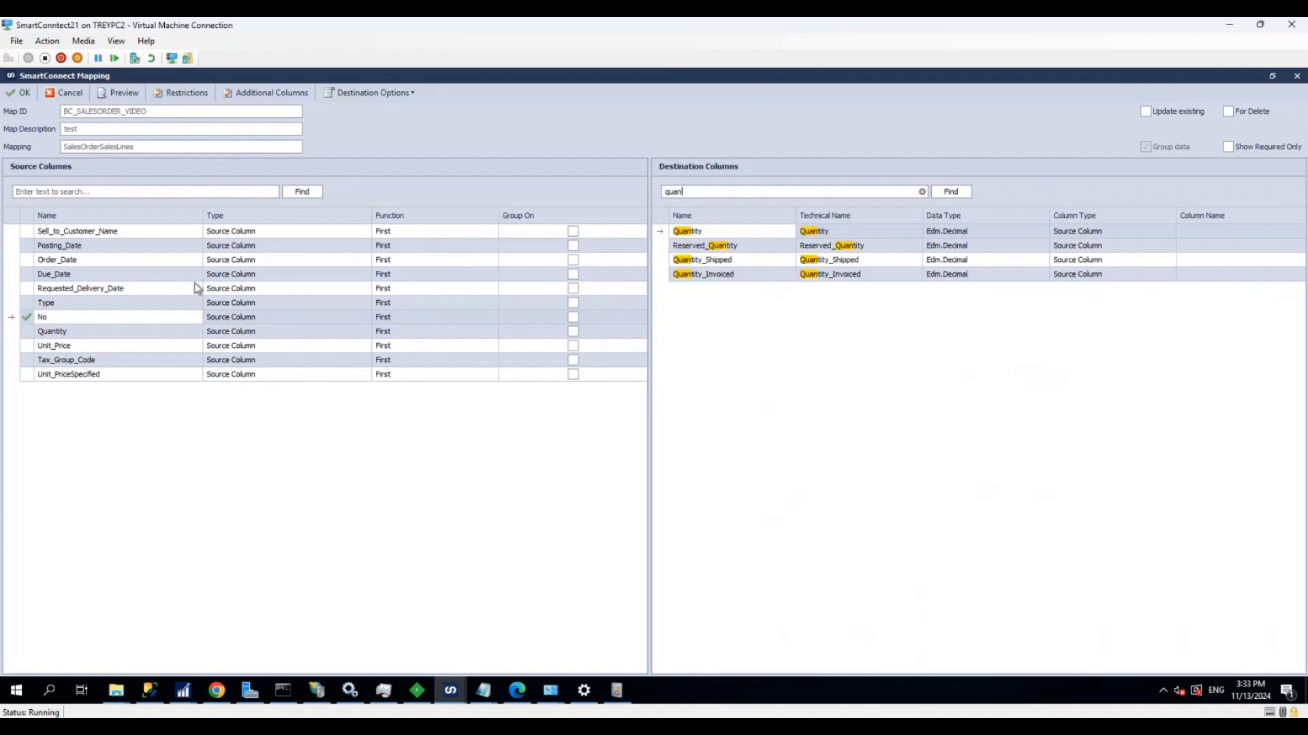
pyautogui.moveTo(58, 332); pyautogui.dragTo(710, 230)
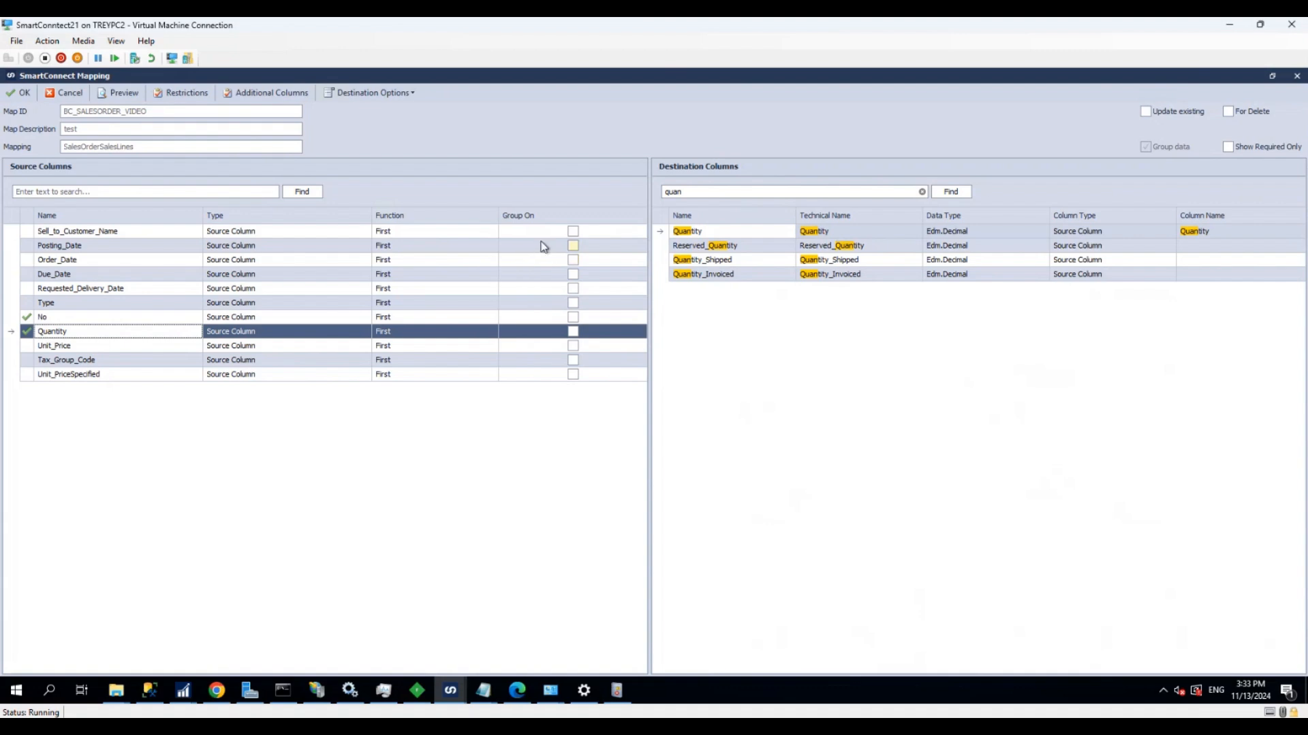
# Enable updating existing records for the SalesOrderSalesLines mapping, preview its data, and accept the mapping
pyautogui.click(1144, 113)
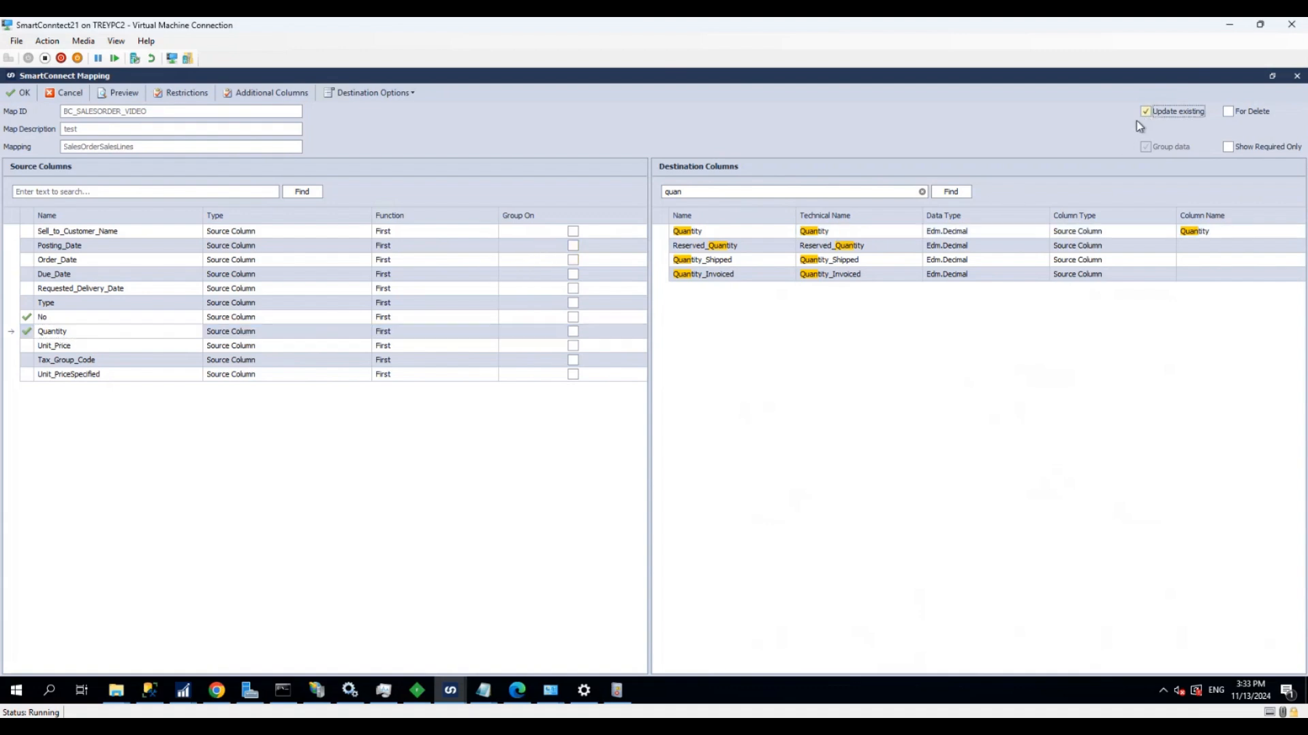
pyautogui.click(123, 95)
pyautogui.click(442, 256)
pyautogui.click(24, 95)
pyautogui.click(652, 398)
pyautogui.click(113, 94)
pyautogui.click(442, 252)
pyautogui.click(20, 93)
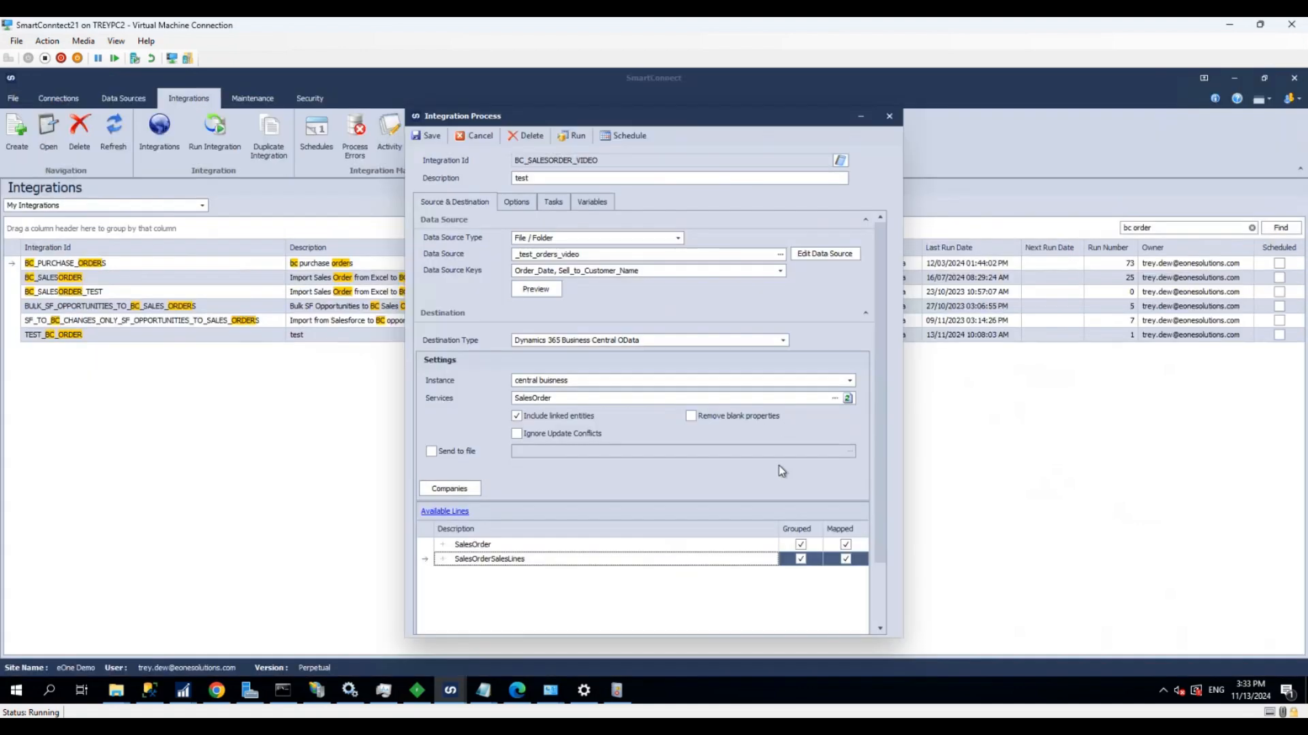
# Preview the integration's source data and run the BC_SALESORDER_VIDEO integration
pyautogui.click(533, 289)
pyautogui.click(447, 255)
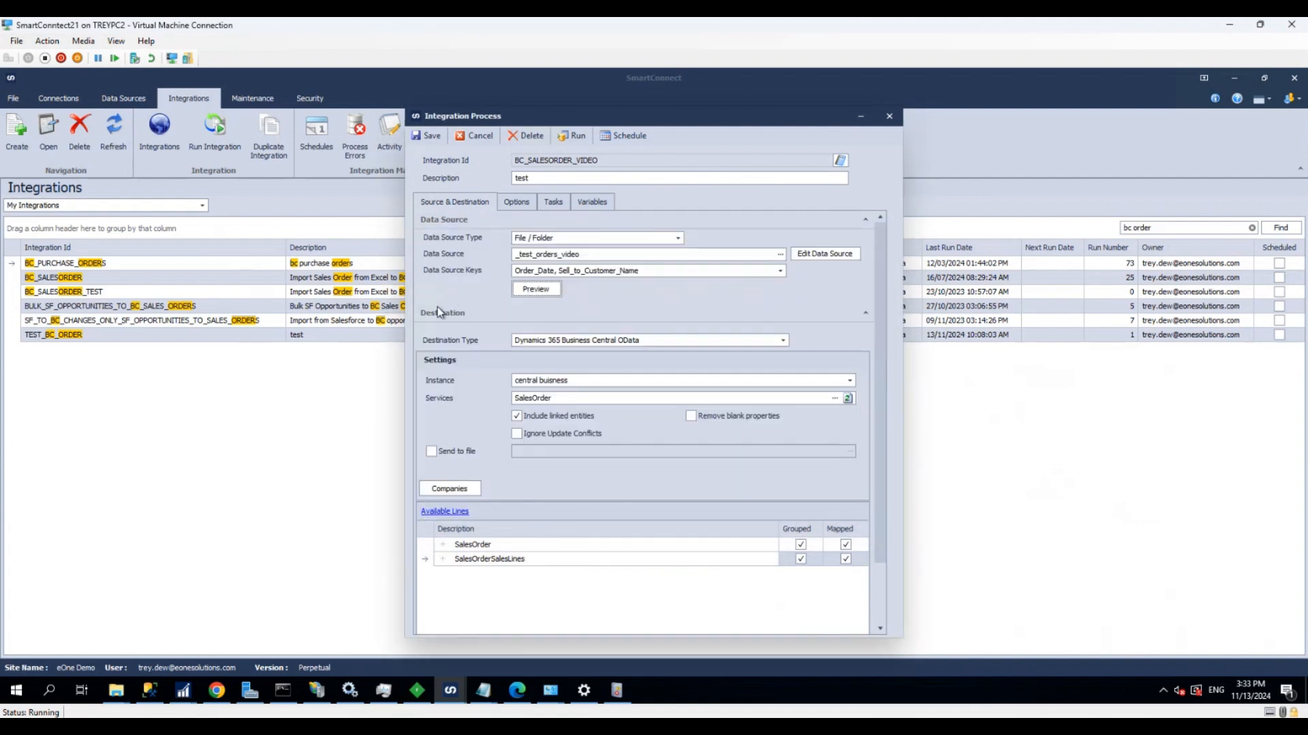
pyautogui.click(569, 139)
pyautogui.click(622, 393)
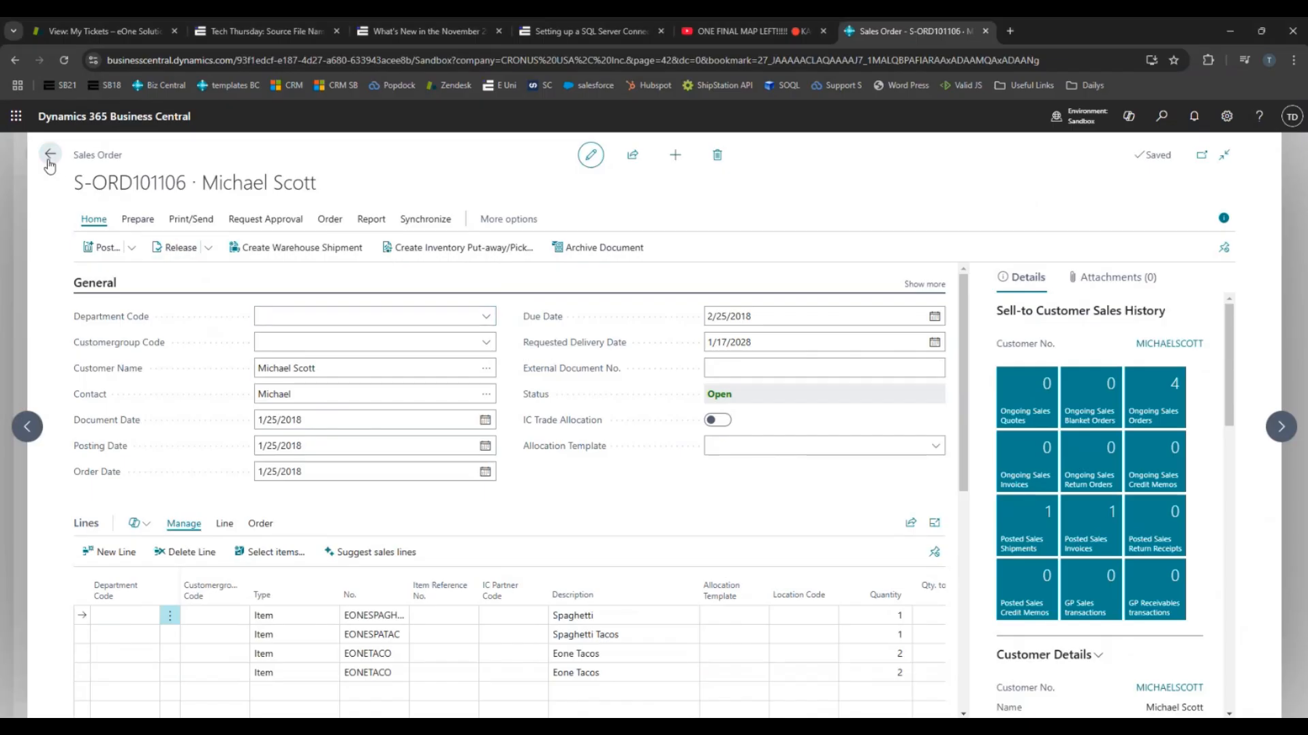
# Switch to Business Central, open the last sales order in the filtered list, and examine its header dates, line items and quantities
pyautogui.click(49, 157)
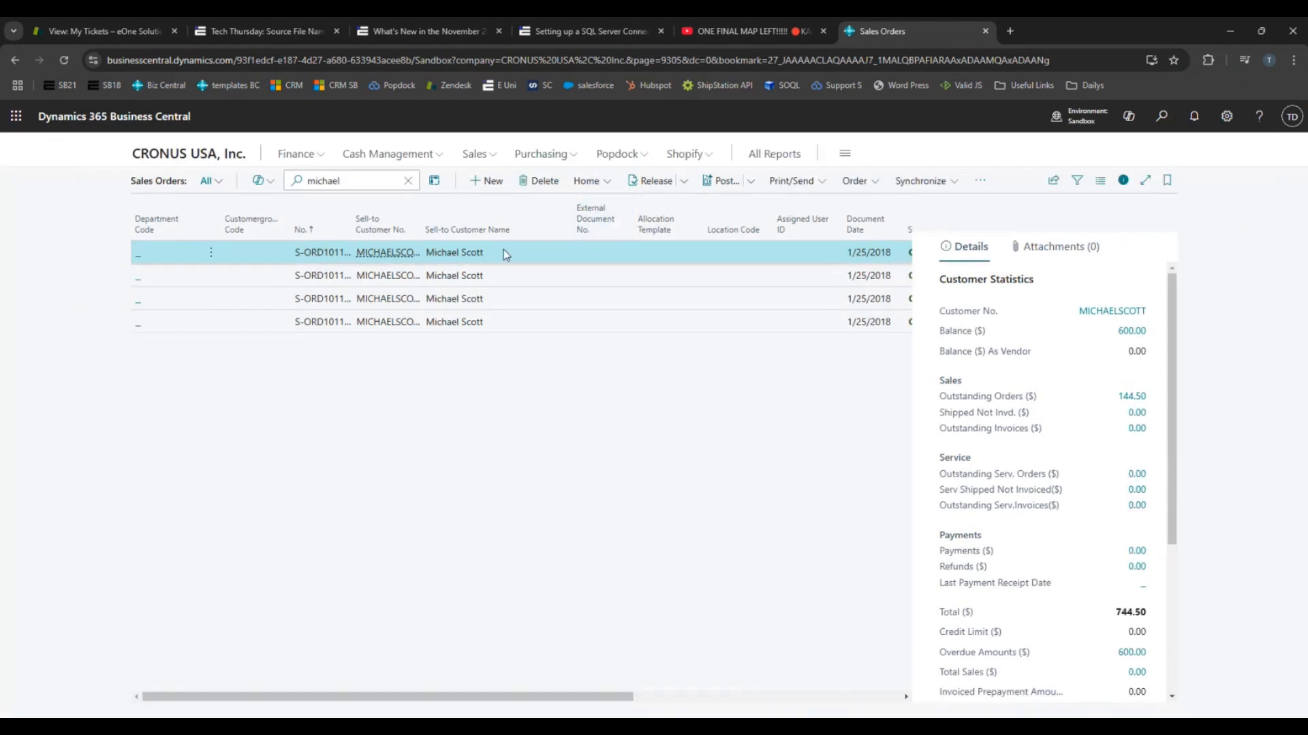
pyautogui.click(315, 324)
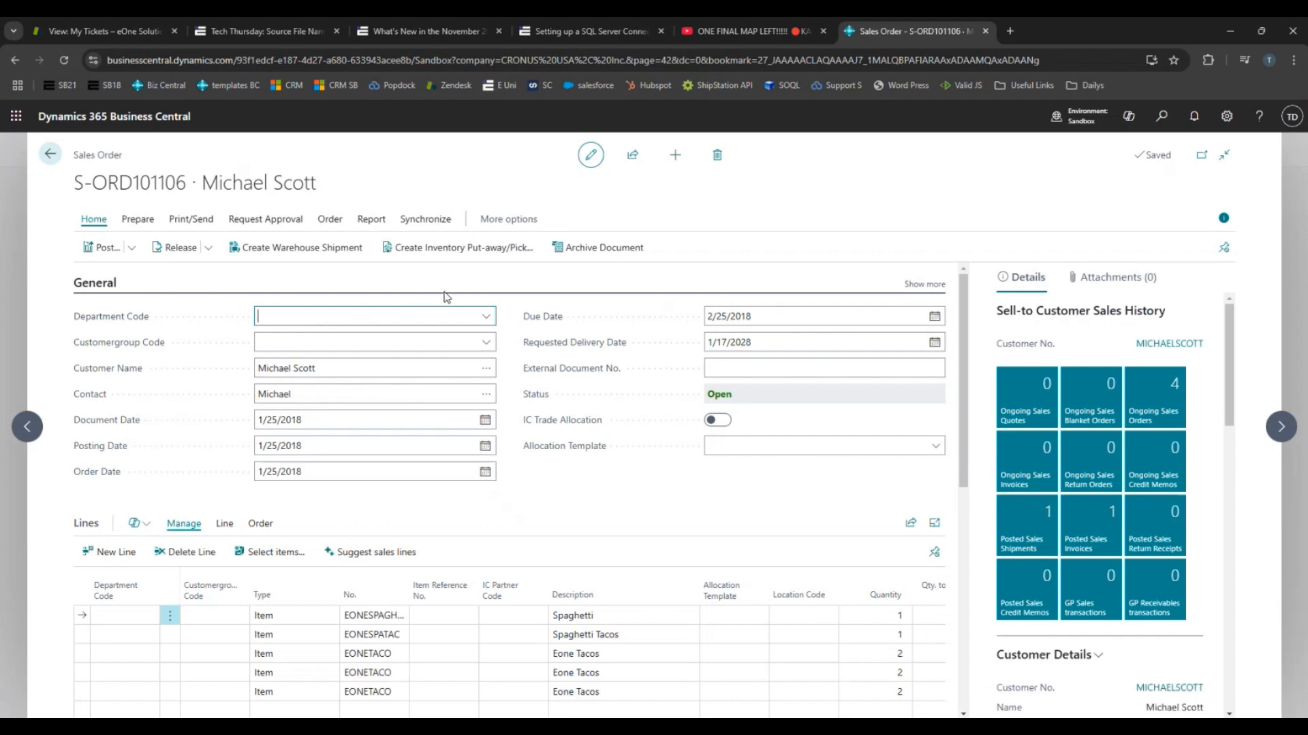
pyautogui.scroll(-3, 411, 328)
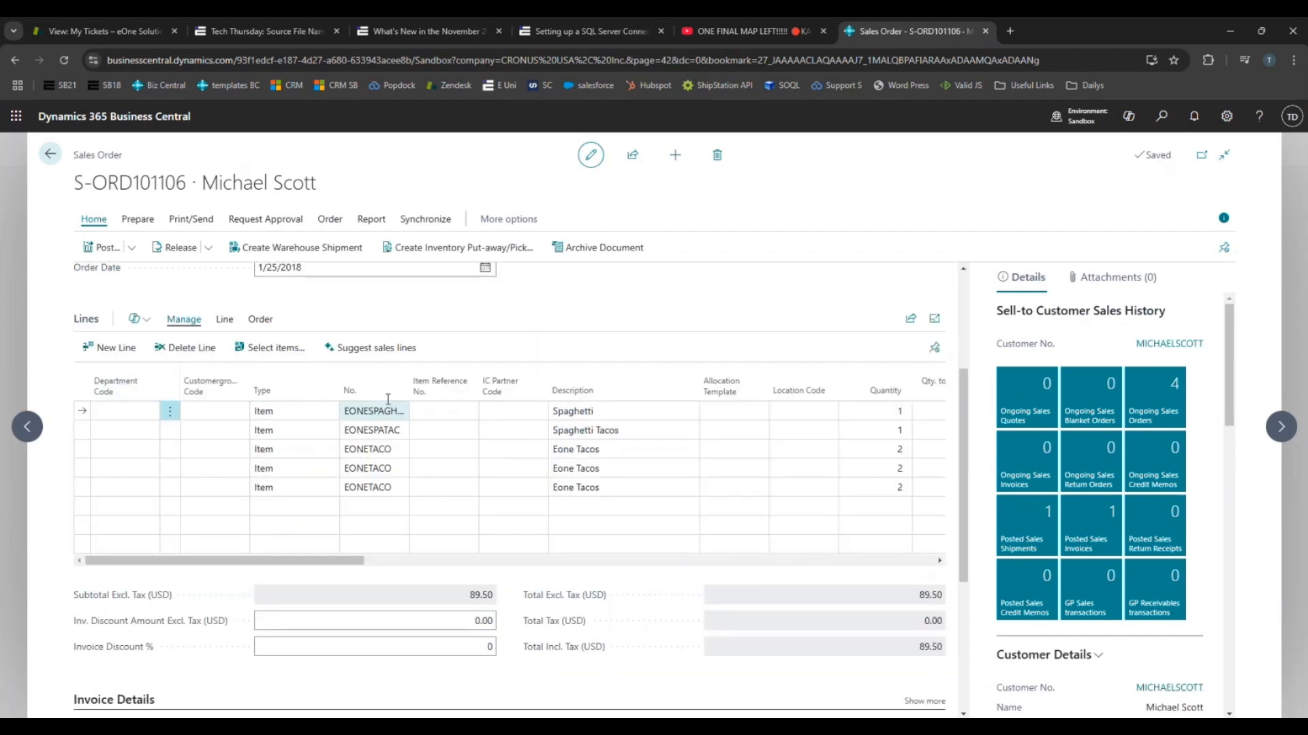
pyautogui.scroll(-3, 531, 489)
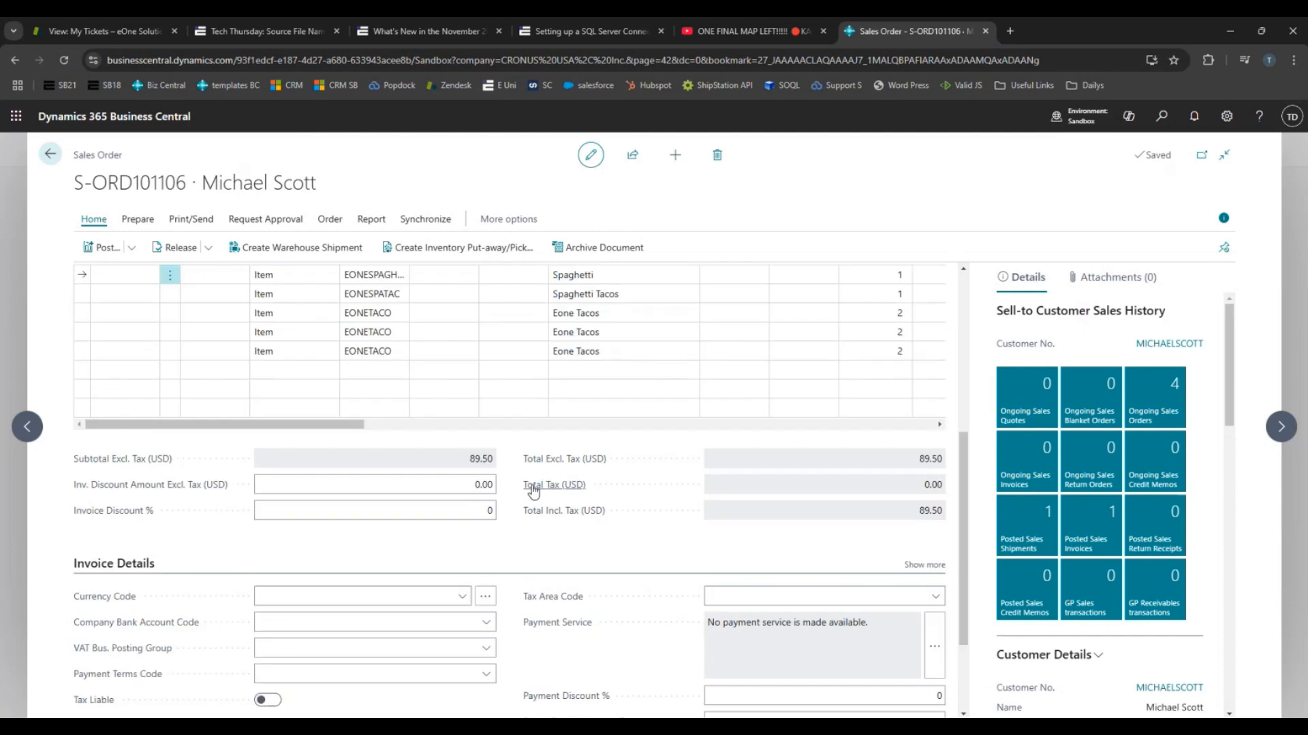
pyautogui.scroll(4, 531, 488)
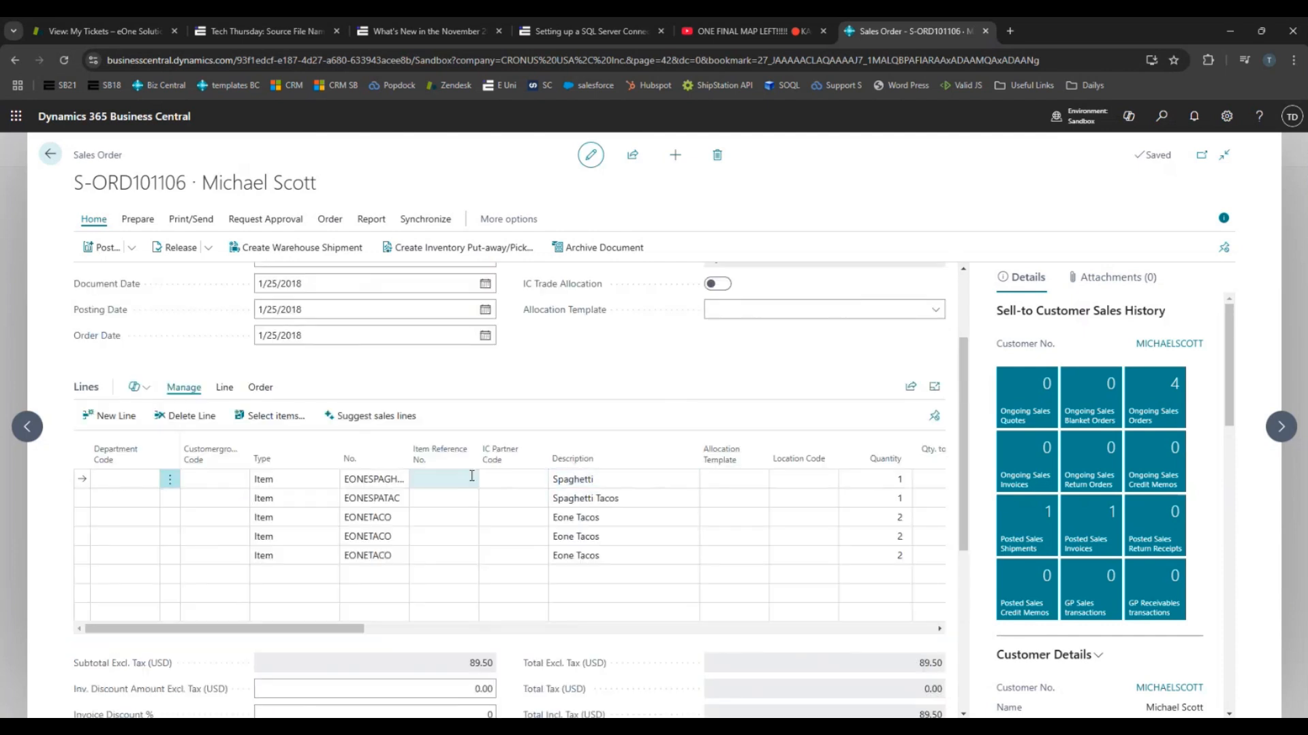
pyautogui.click(886, 479)
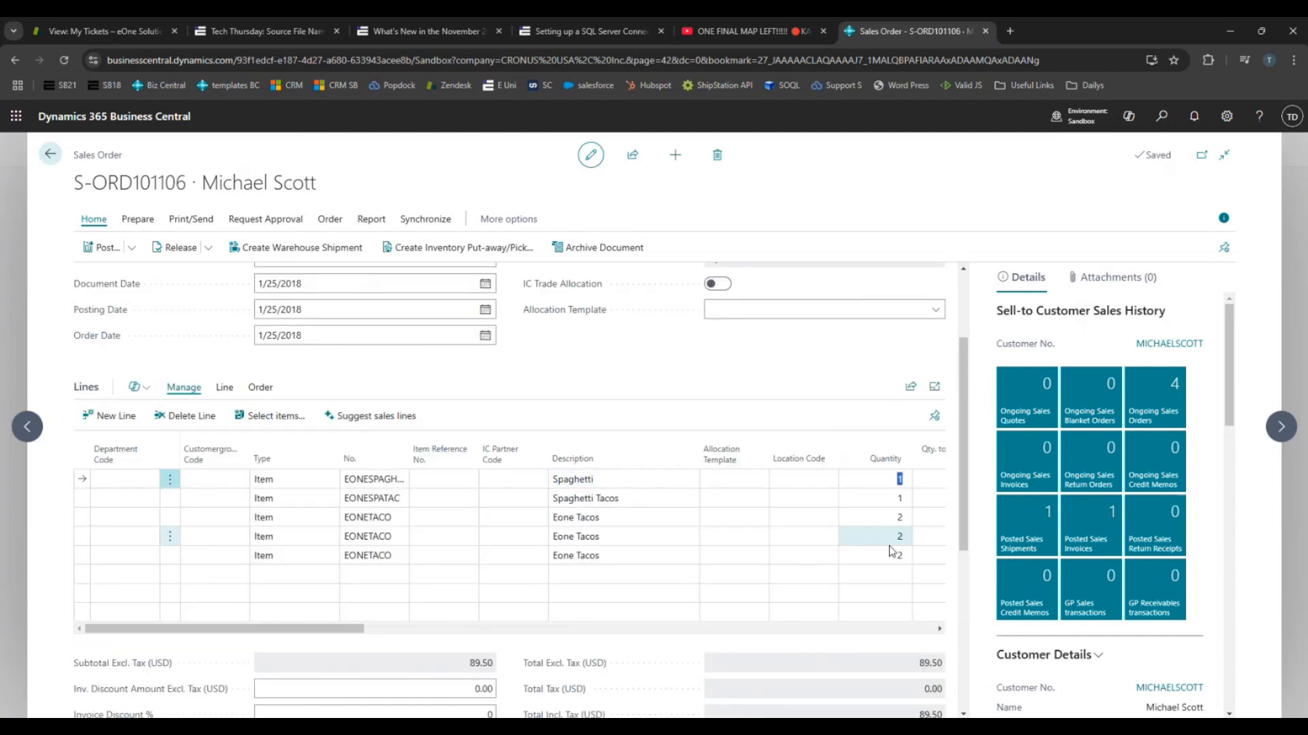
pyautogui.moveTo(345, 480); pyautogui.dragTo(377, 479)
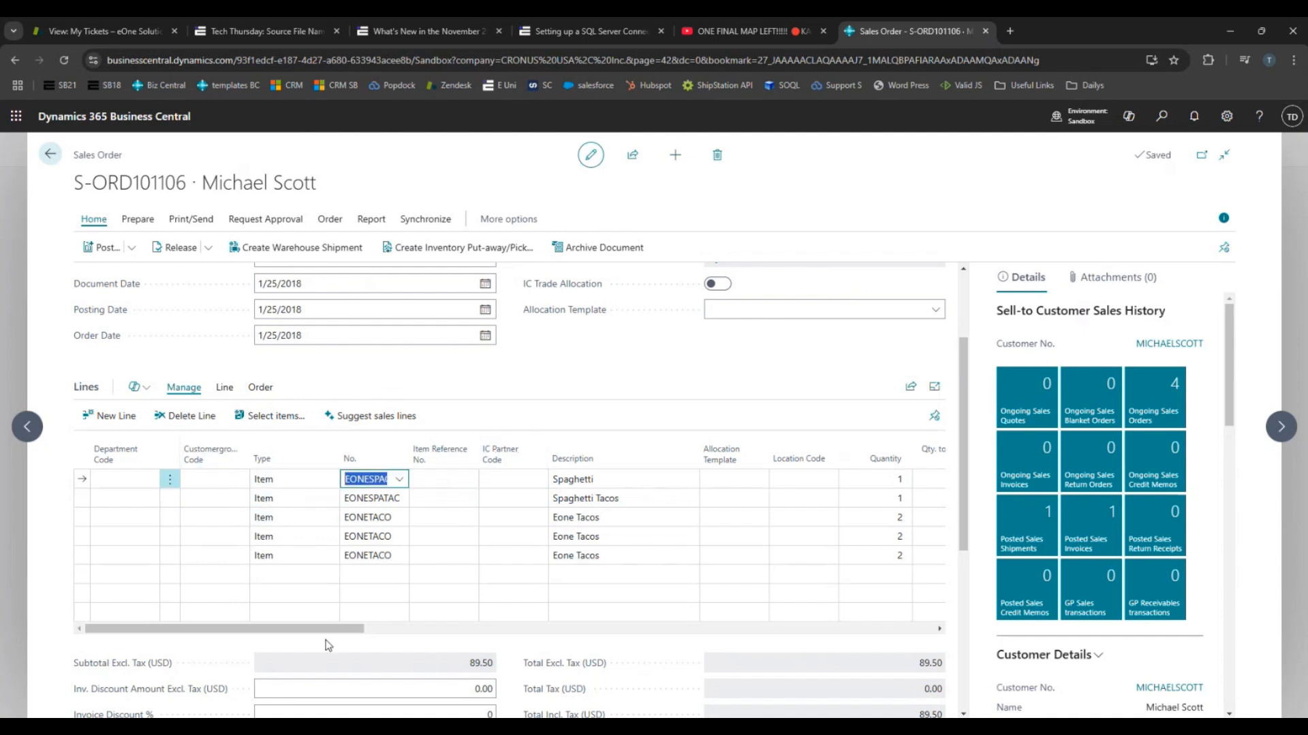
pyautogui.moveTo(329, 629); pyautogui.dragTo(192, 613)
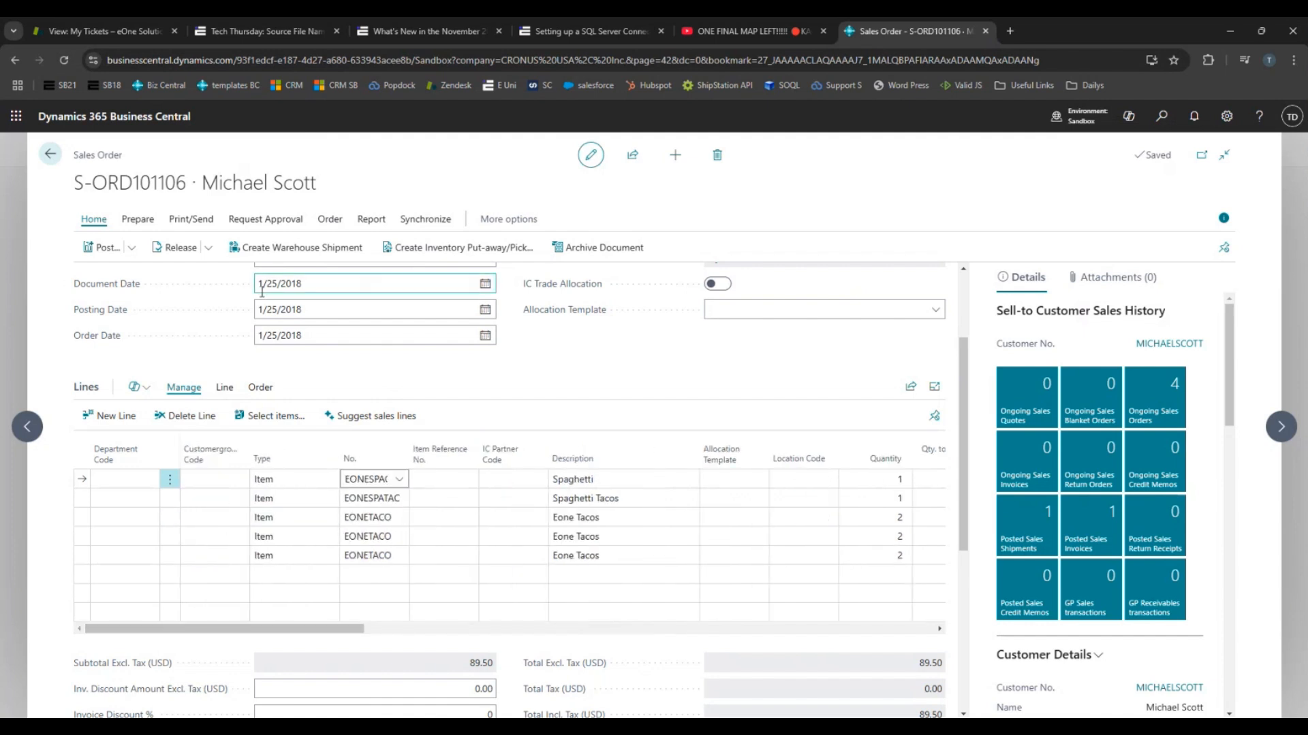
pyautogui.scroll(2, 399, 386)
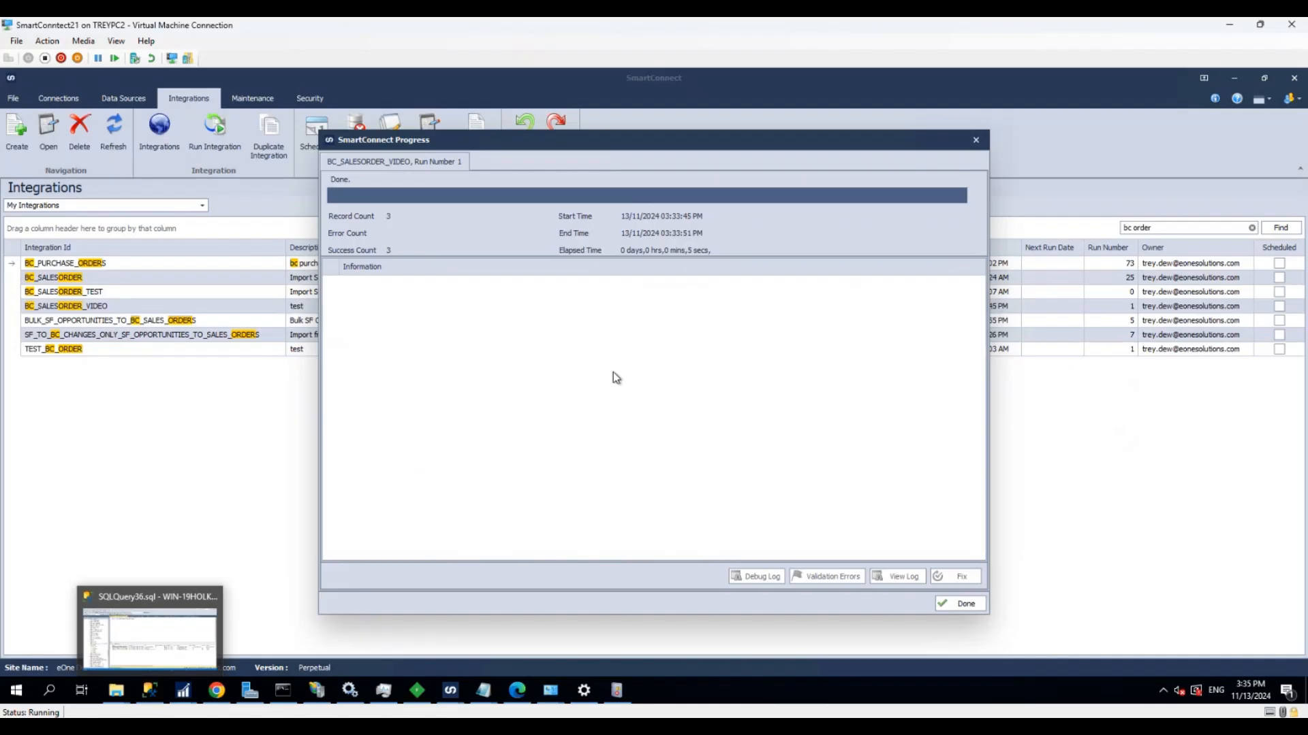
# Switch back to SmartConnect and close the progress window of the integration run
pyautogui.click(964, 604)
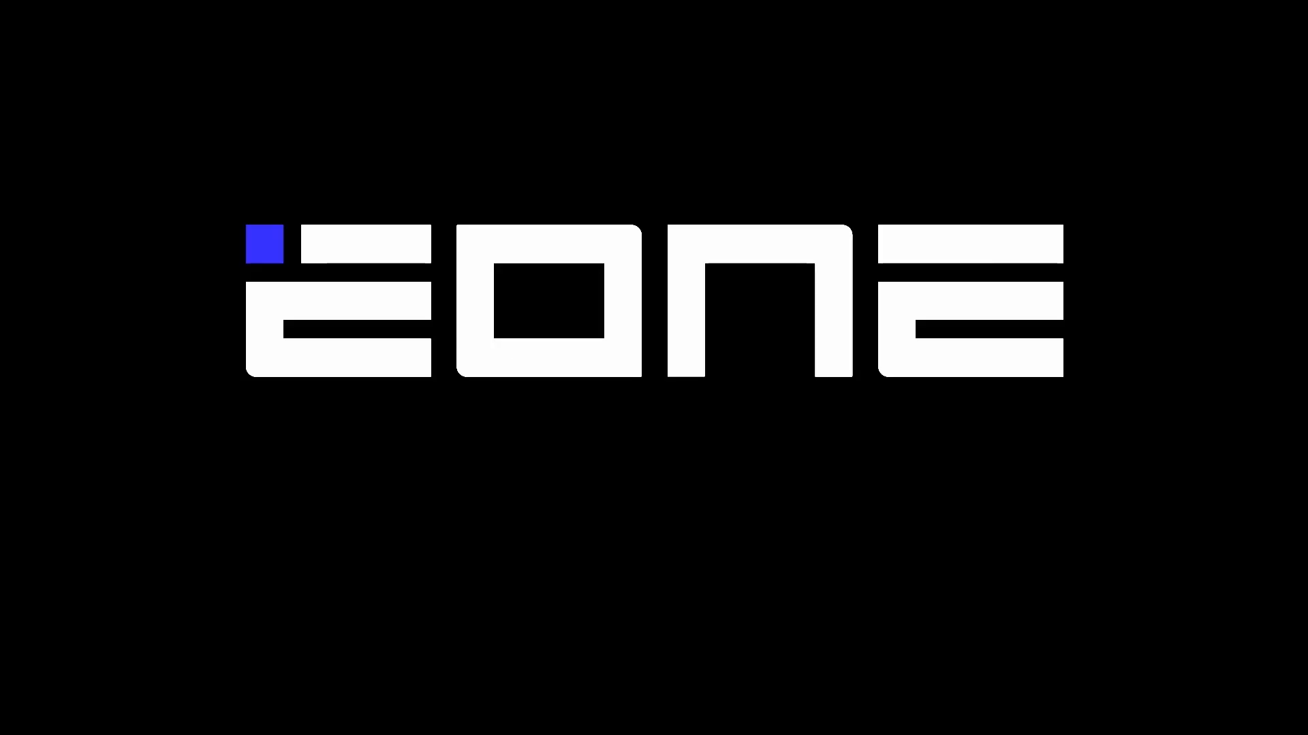